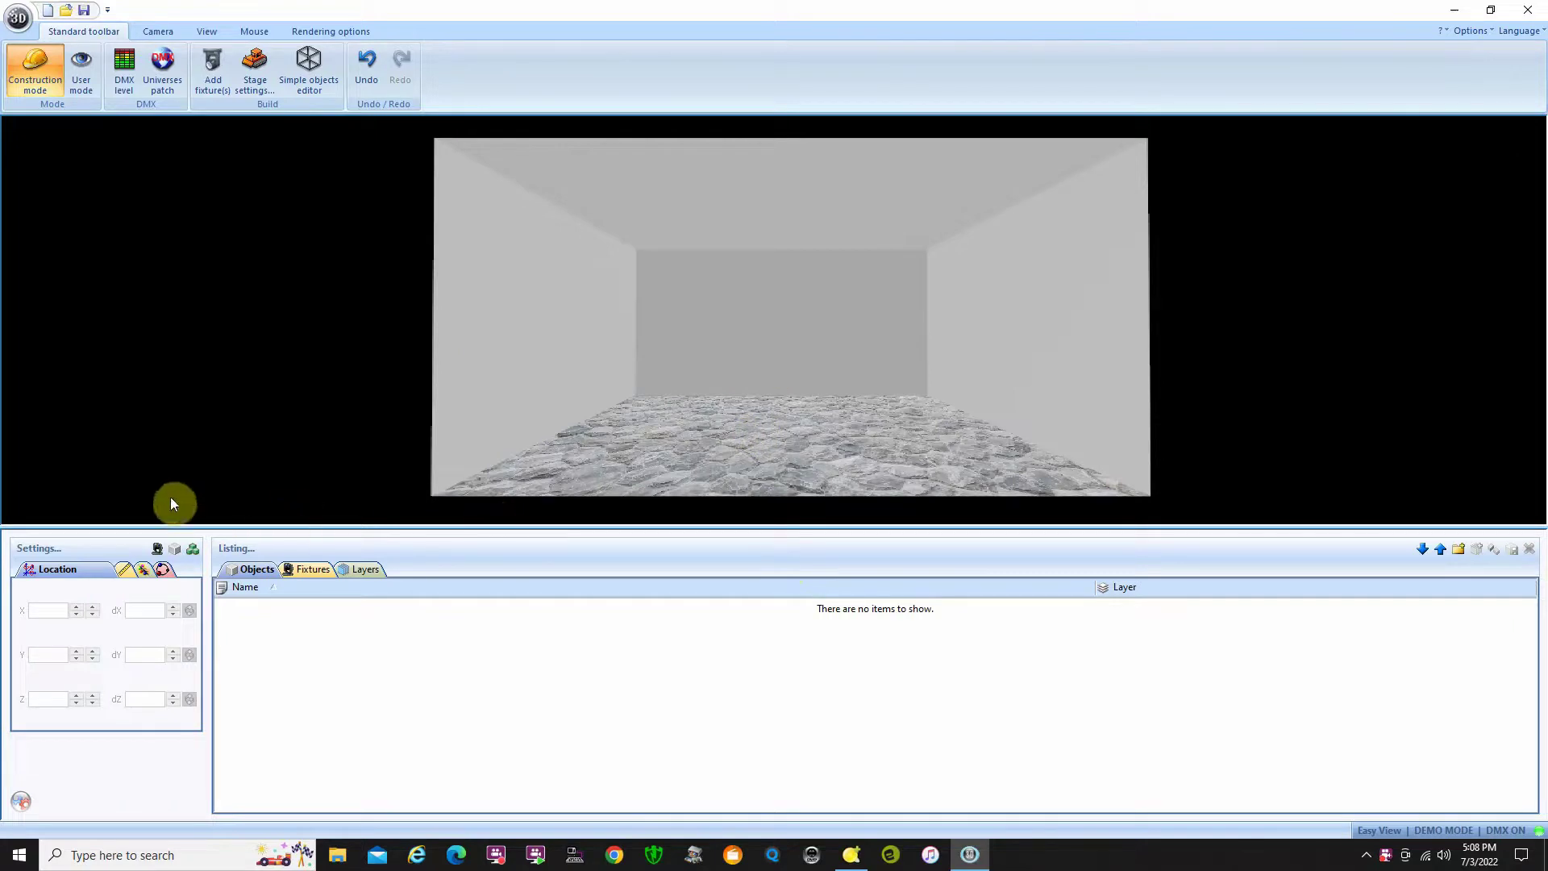
# Import Protruss_gp_12x12_l12.192.x from EasyViewLibrary > Truss > ProTruss > 12x12 3D
pyautogui.click(176, 552)
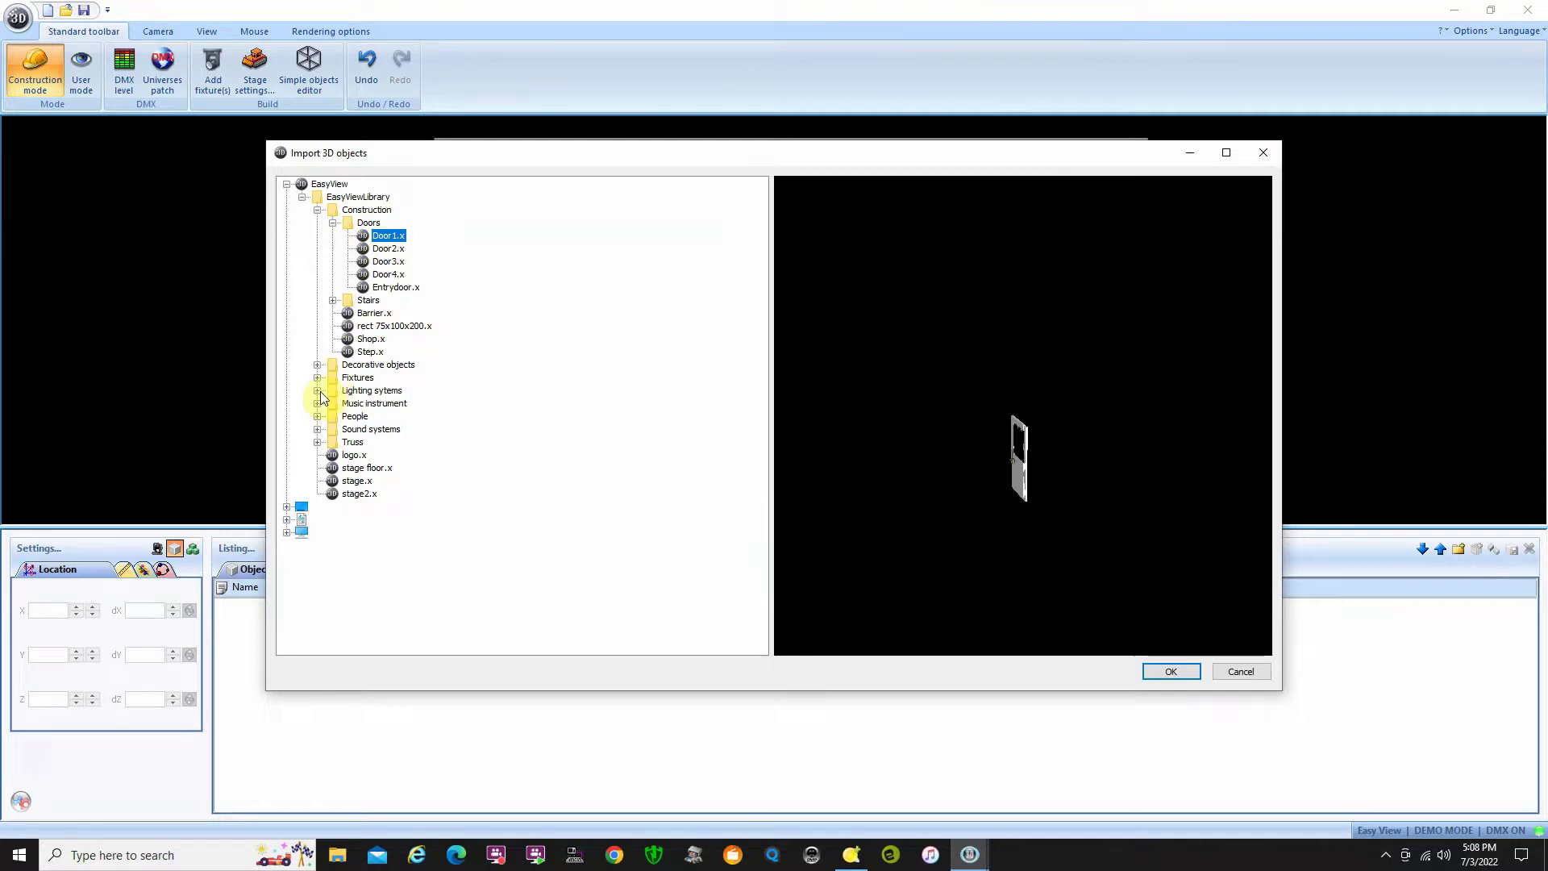
pyautogui.click(317, 442)
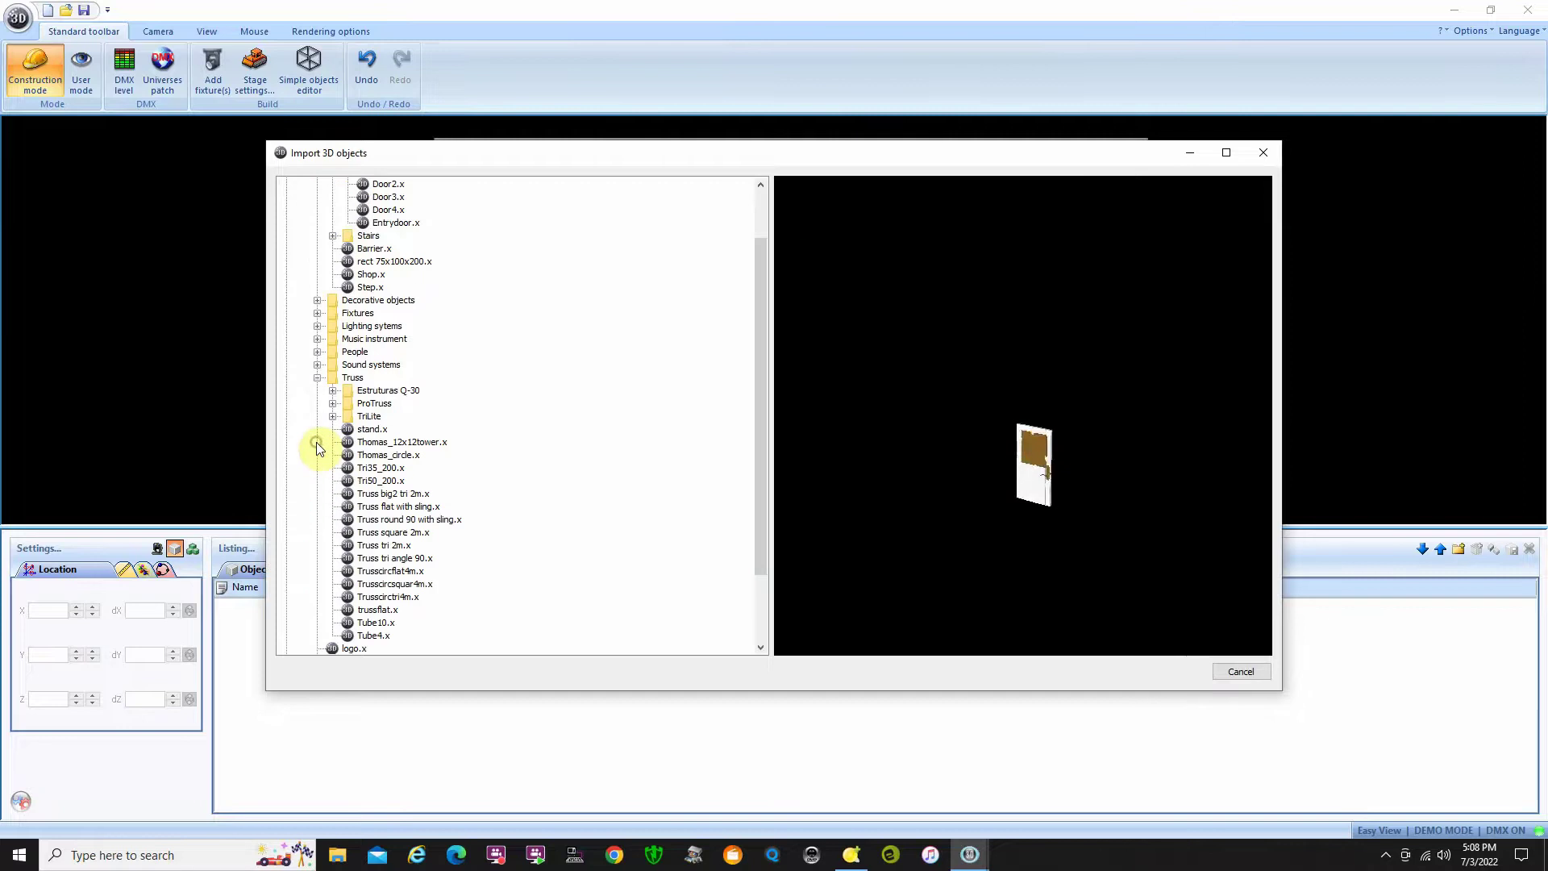
pyautogui.click(332, 403)
pyautogui.click(348, 416)
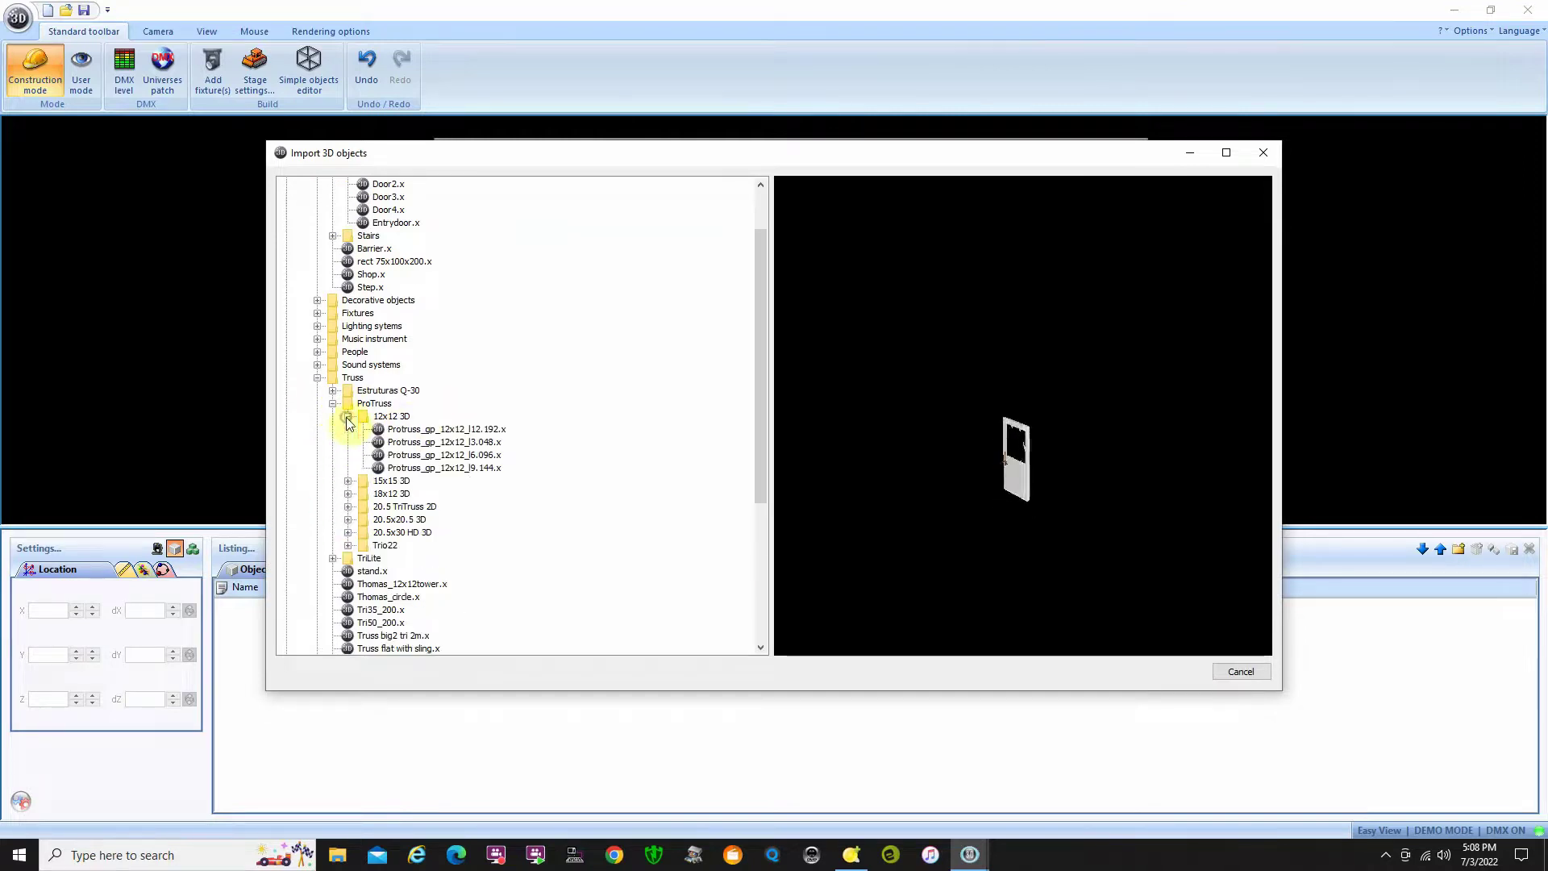
pyautogui.click(447, 429)
pyautogui.scroll(-6, 446, 429)
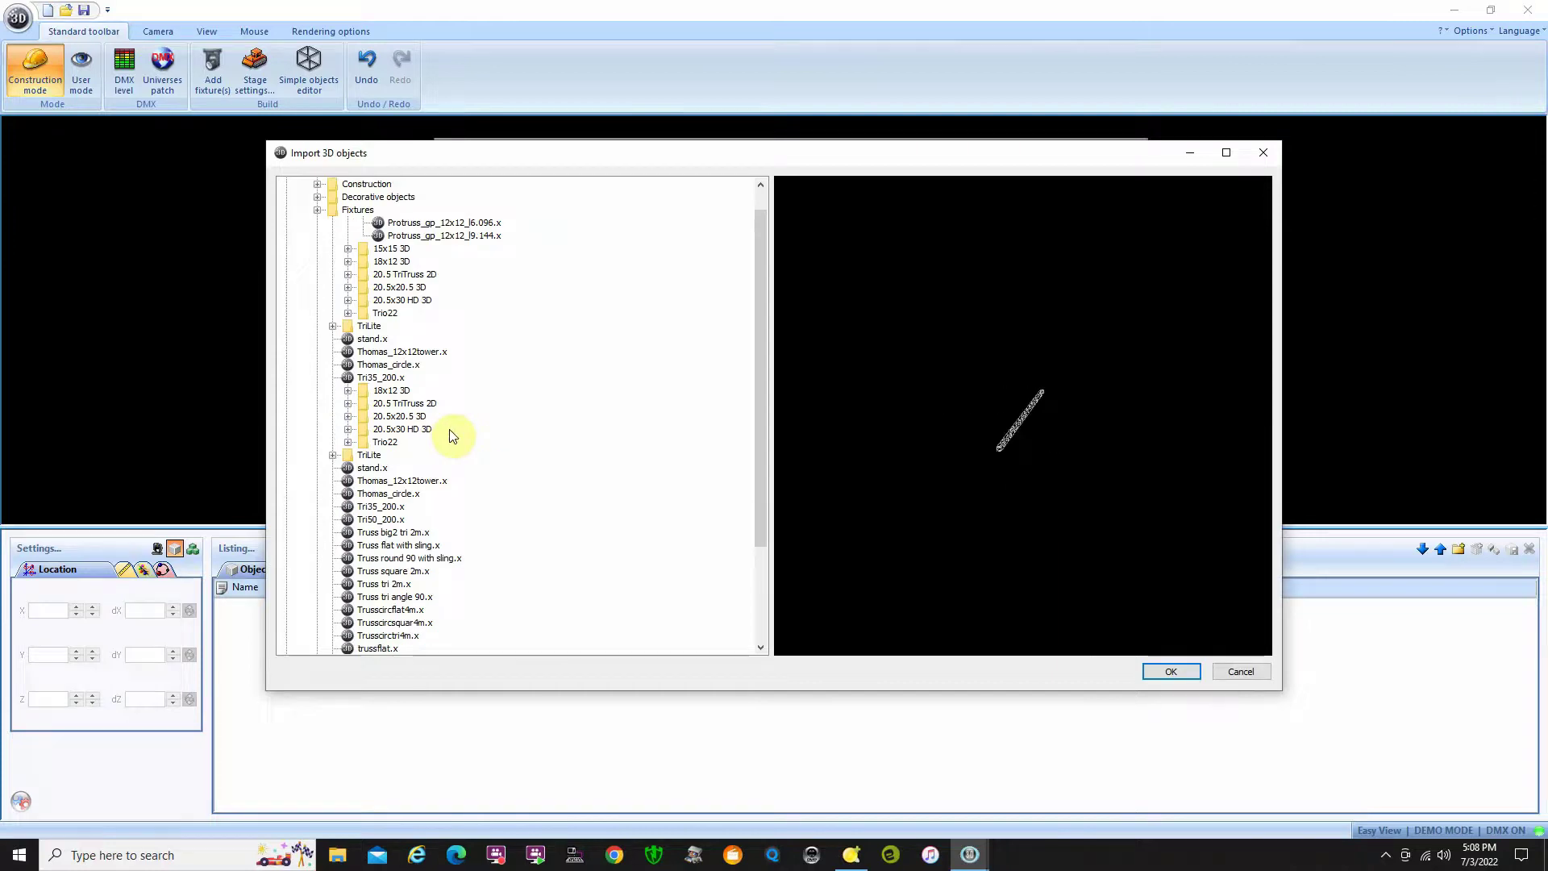
pyautogui.click(1174, 673)
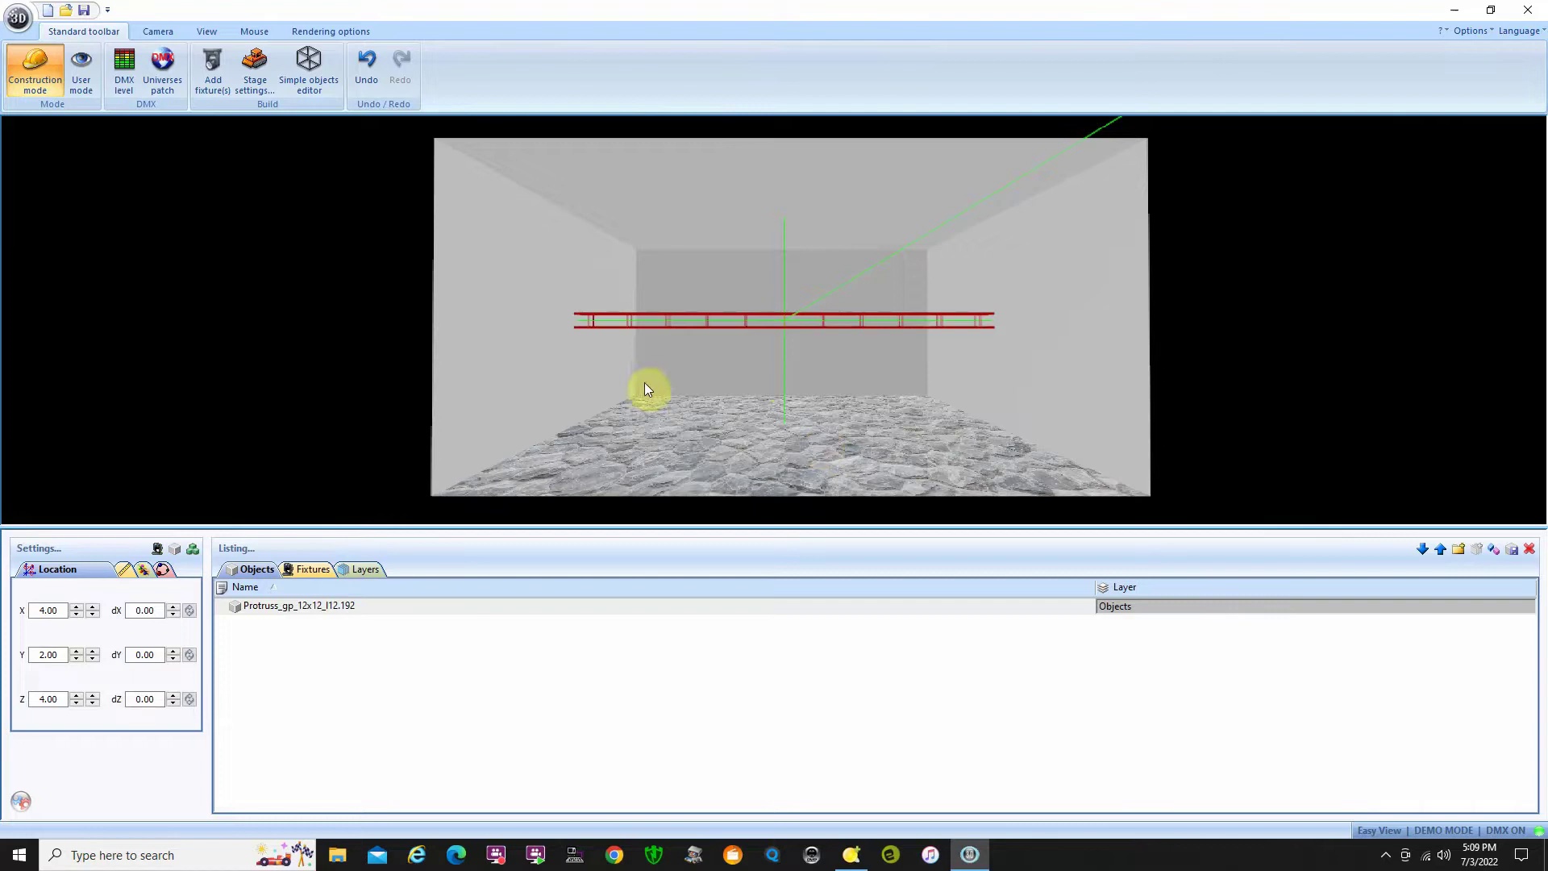
# Change the truss width from 12.11 to 8 in the Size settings
pyautogui.click(124, 571)
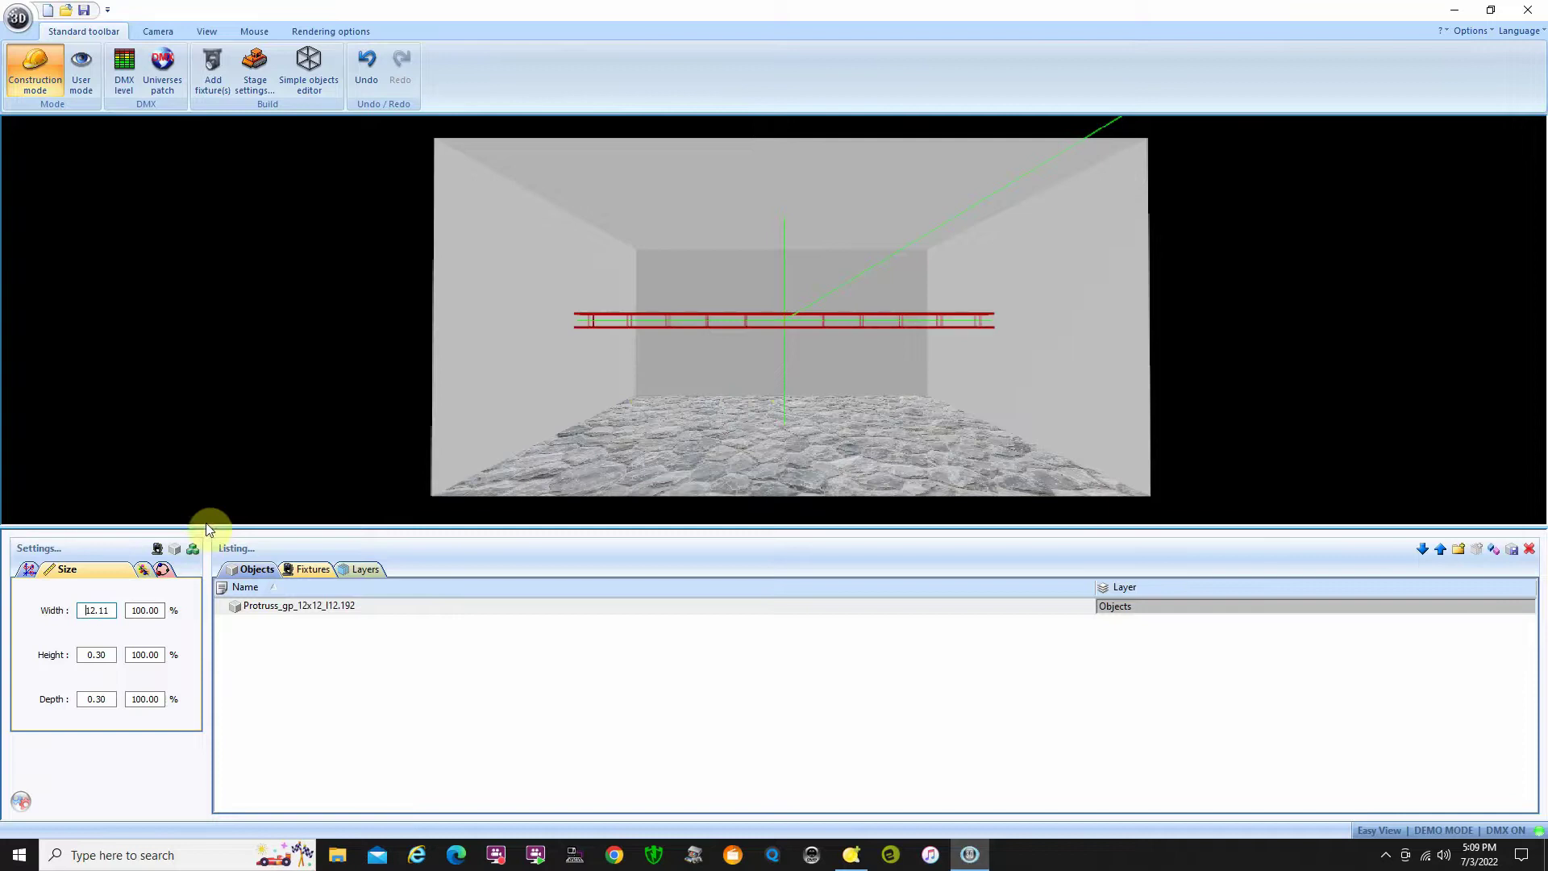
pyautogui.moveTo(78, 610); pyautogui.dragTo(136, 609)
pyautogui.write('8')
pyautogui.moveTo(399, 329)
pyautogui.mouseDown()
pyautogui.moveTo(390, 446)
pyautogui.moveTo(554, 475)
pyautogui.moveTo(452, 401)
pyautogui.moveTo(449, 273)
pyautogui.moveTo(462, 498)
pyautogui.moveTo(419, 335)
pyautogui.moveTo(401, 334)
pyautogui.mouseUp()
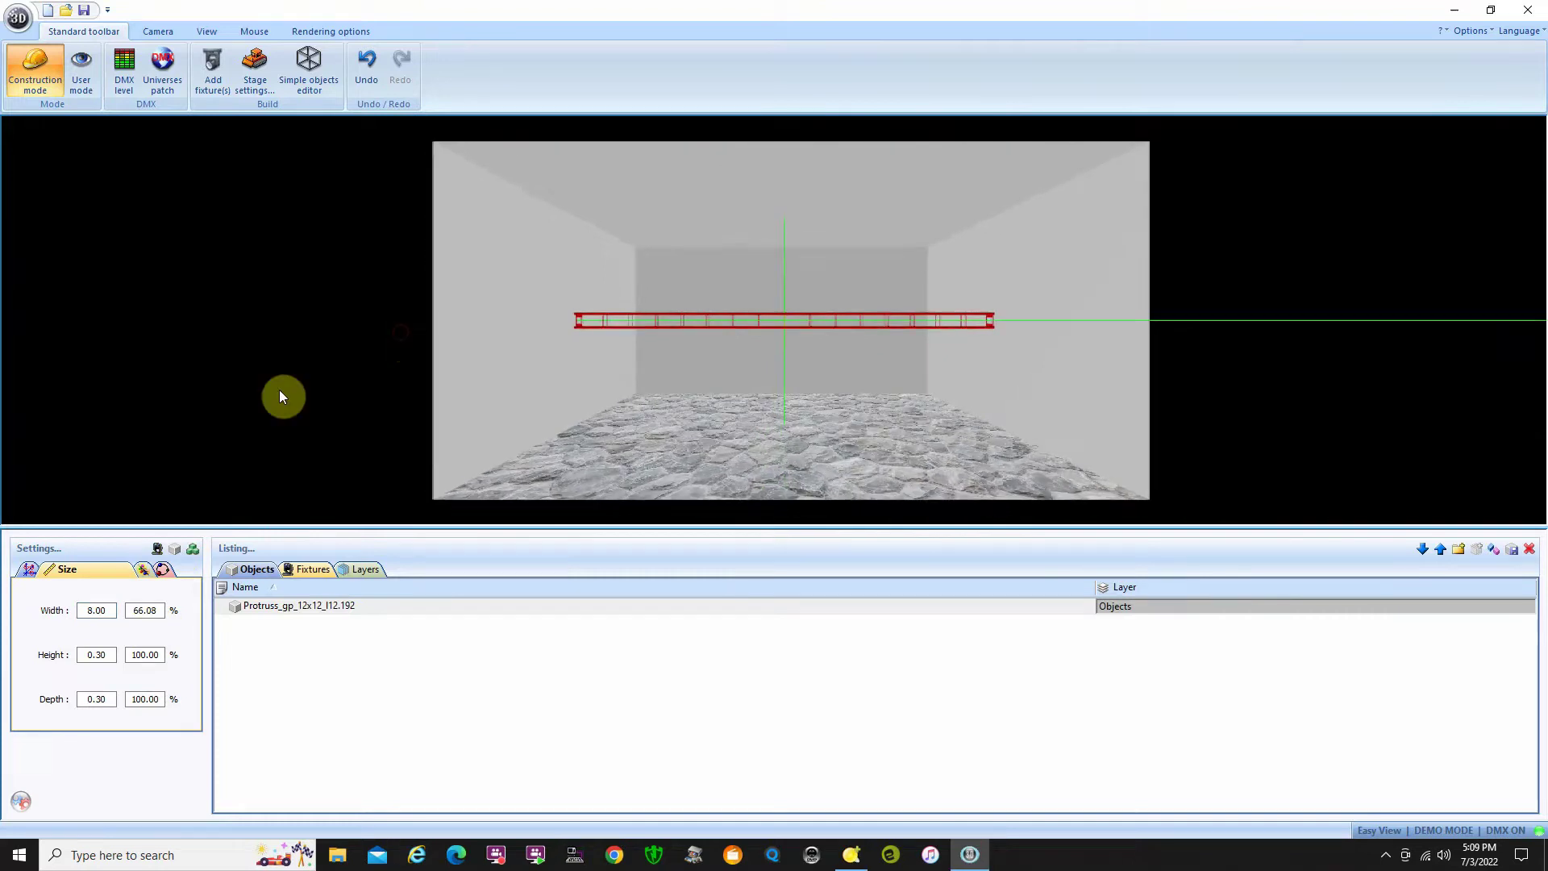
# Try other X positions for the truss, returning X to 4.00
pyautogui.click(30, 569)
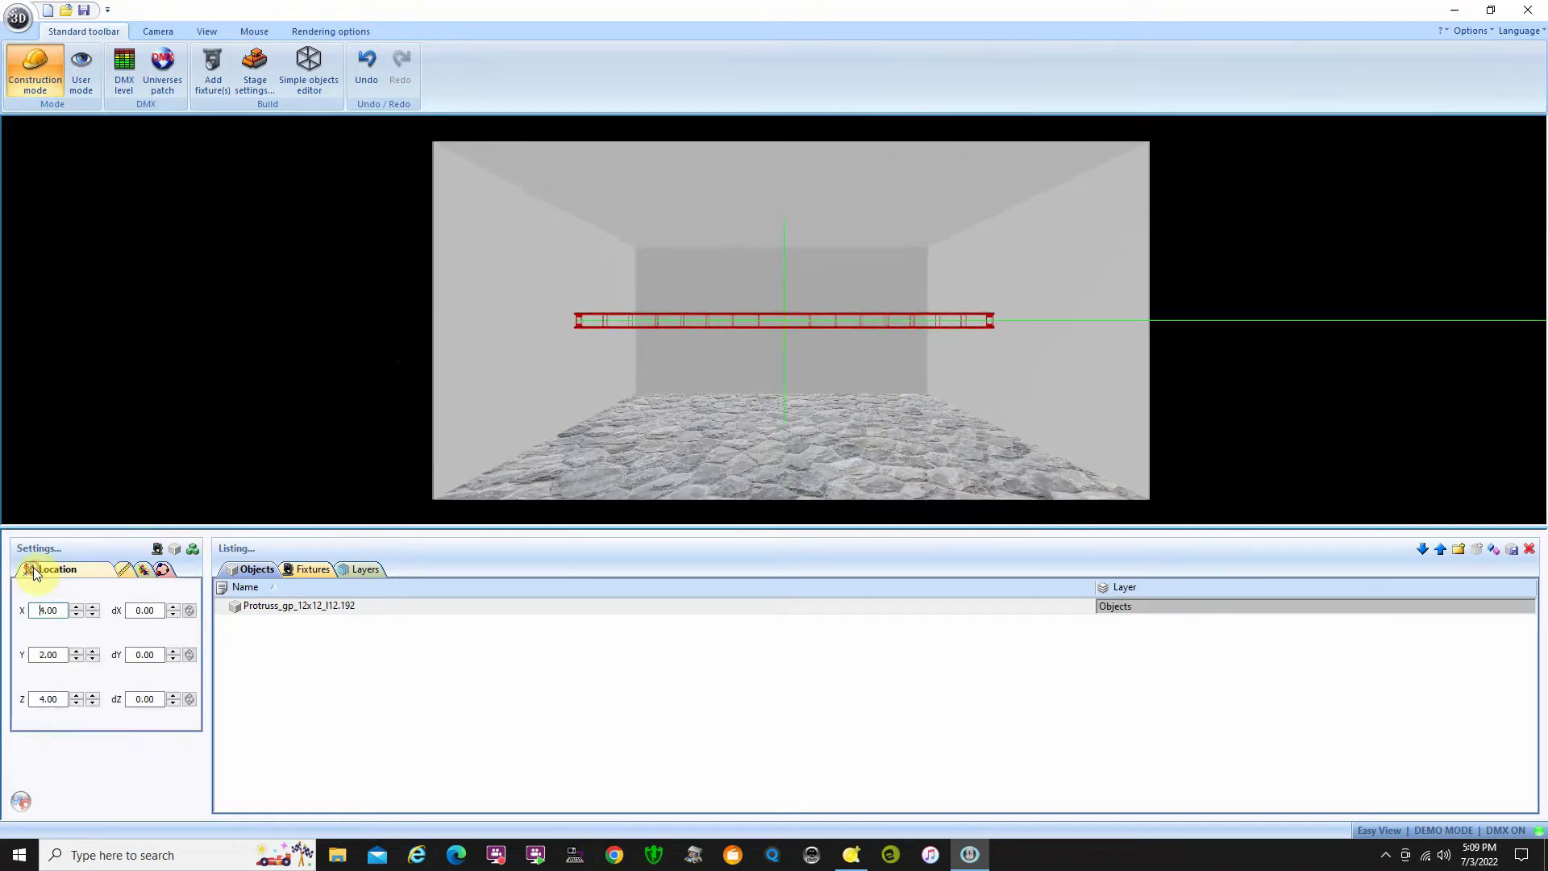
pyautogui.click(76, 606)
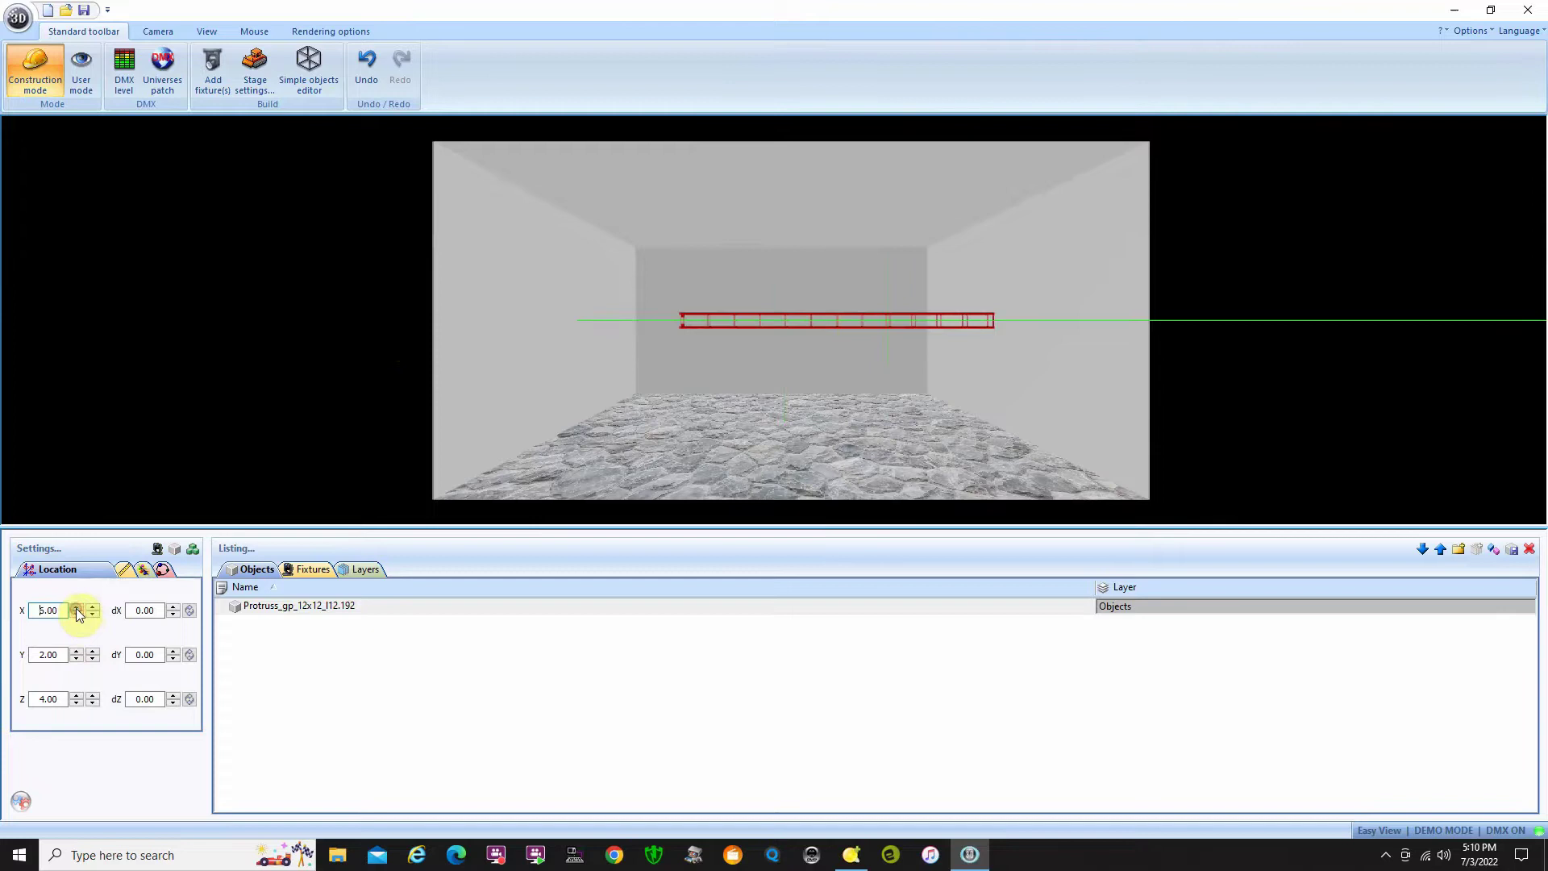
pyautogui.click(76, 608)
pyautogui.click(77, 616)
pyautogui.click(76, 616)
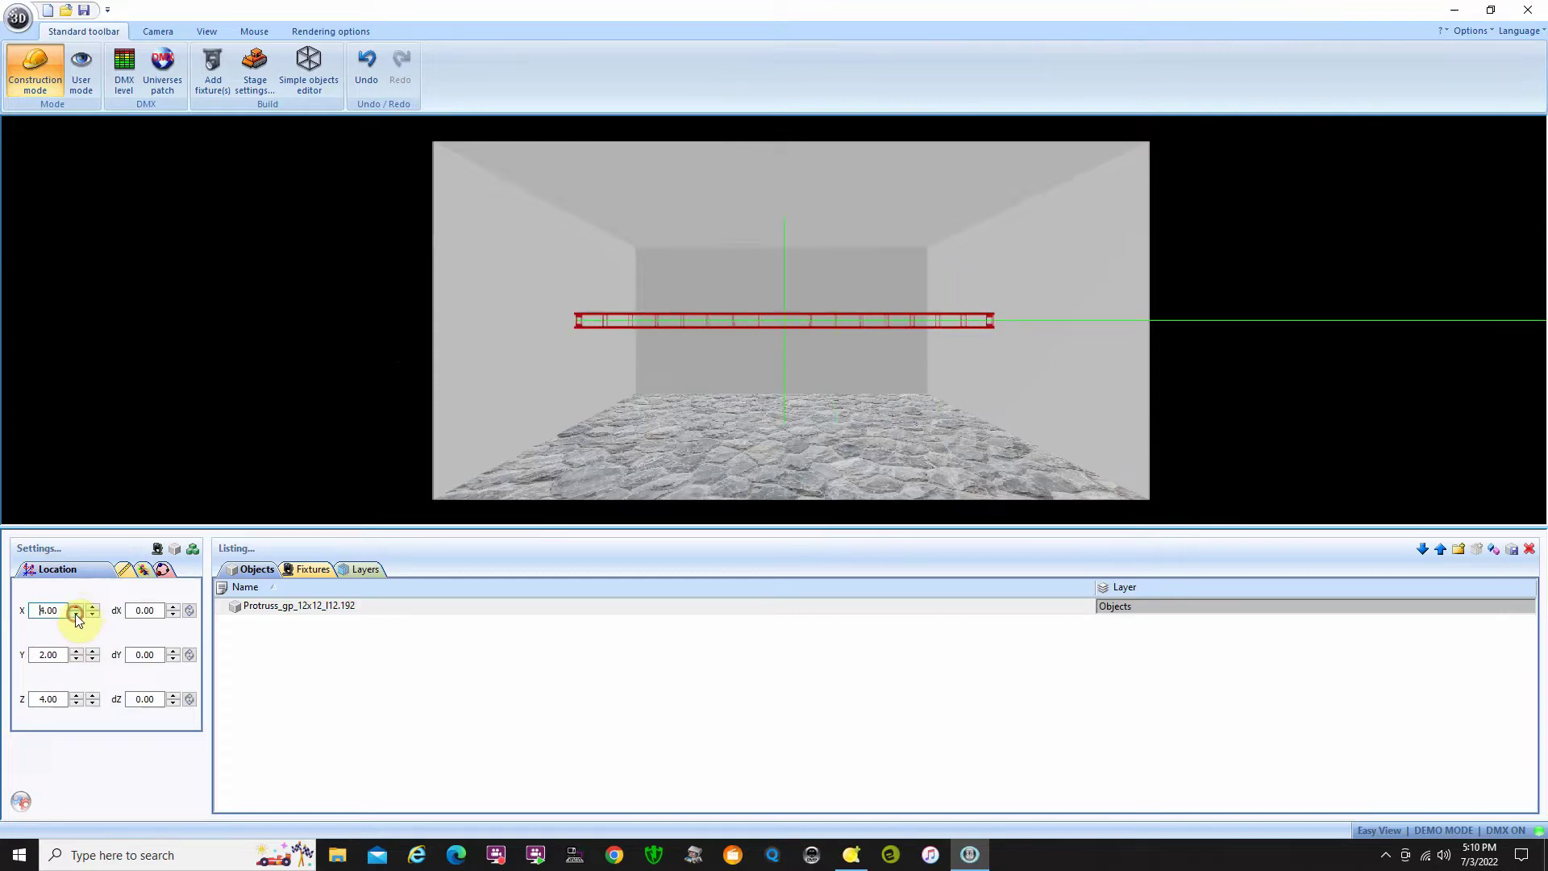
pyautogui.click(77, 616)
pyautogui.click(77, 616)
pyautogui.click(77, 616)
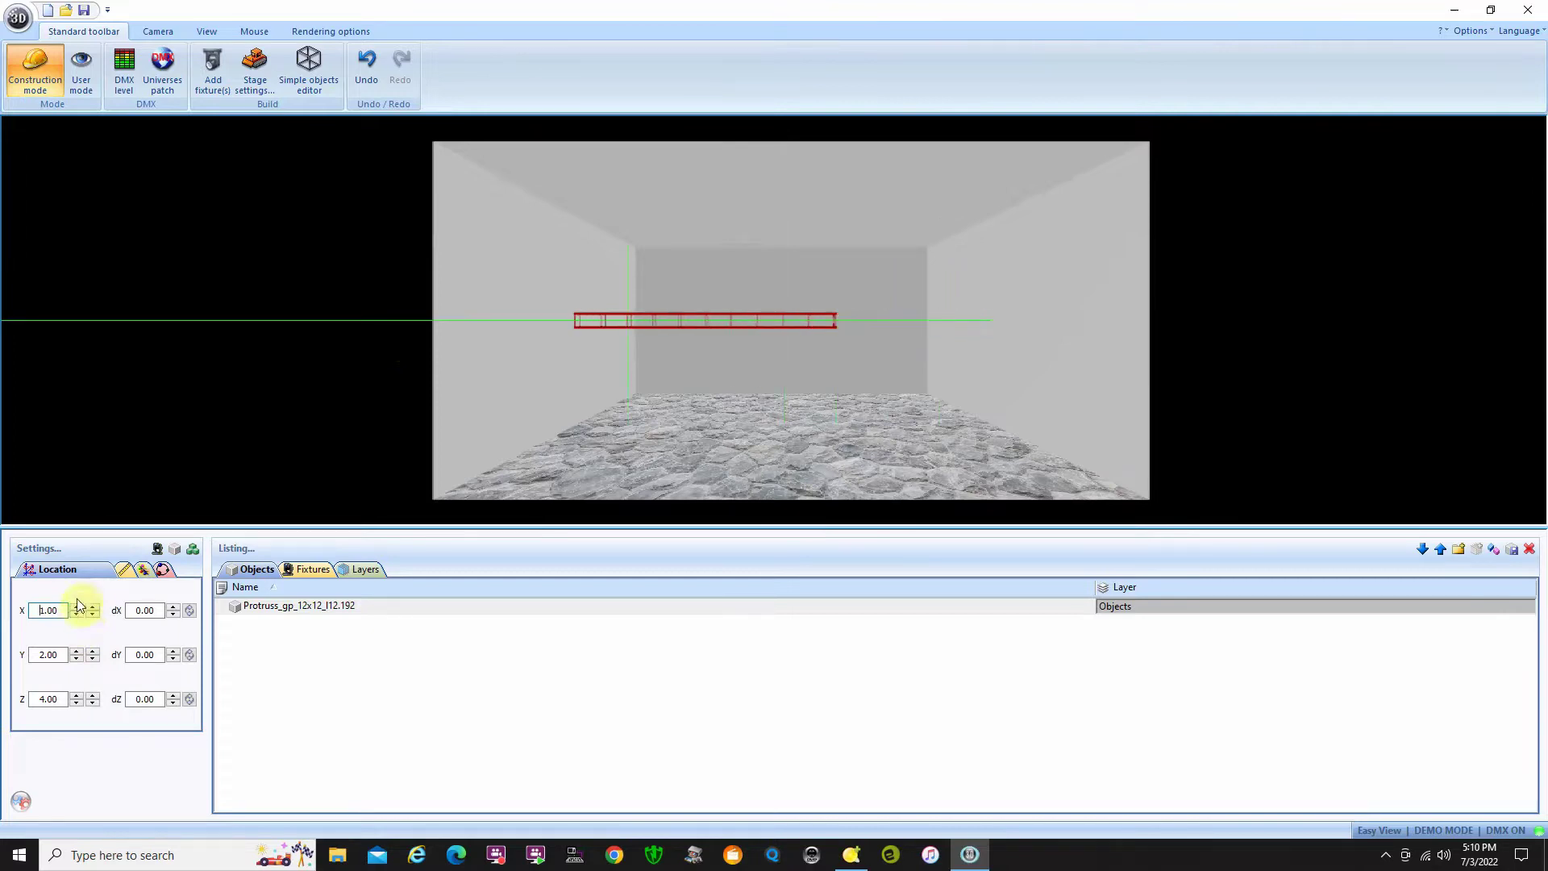
pyautogui.click(77, 607)
pyautogui.click(76, 607)
pyautogui.click(77, 607)
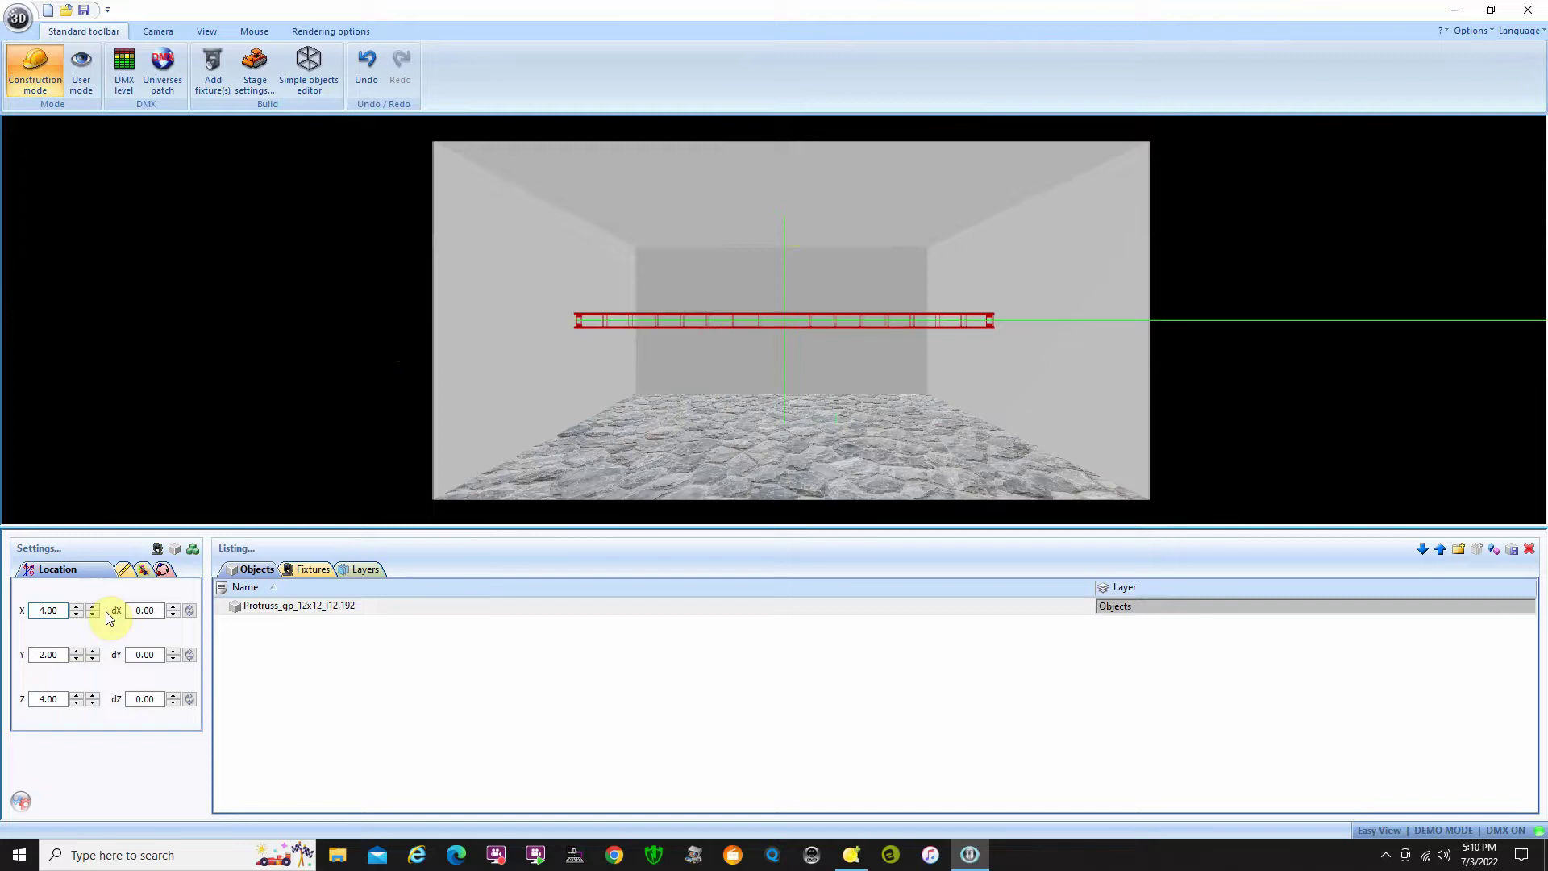
# Step the truss's Y position down to the floor and back up to 4.00
pyautogui.click(77, 650)
pyautogui.click(77, 650)
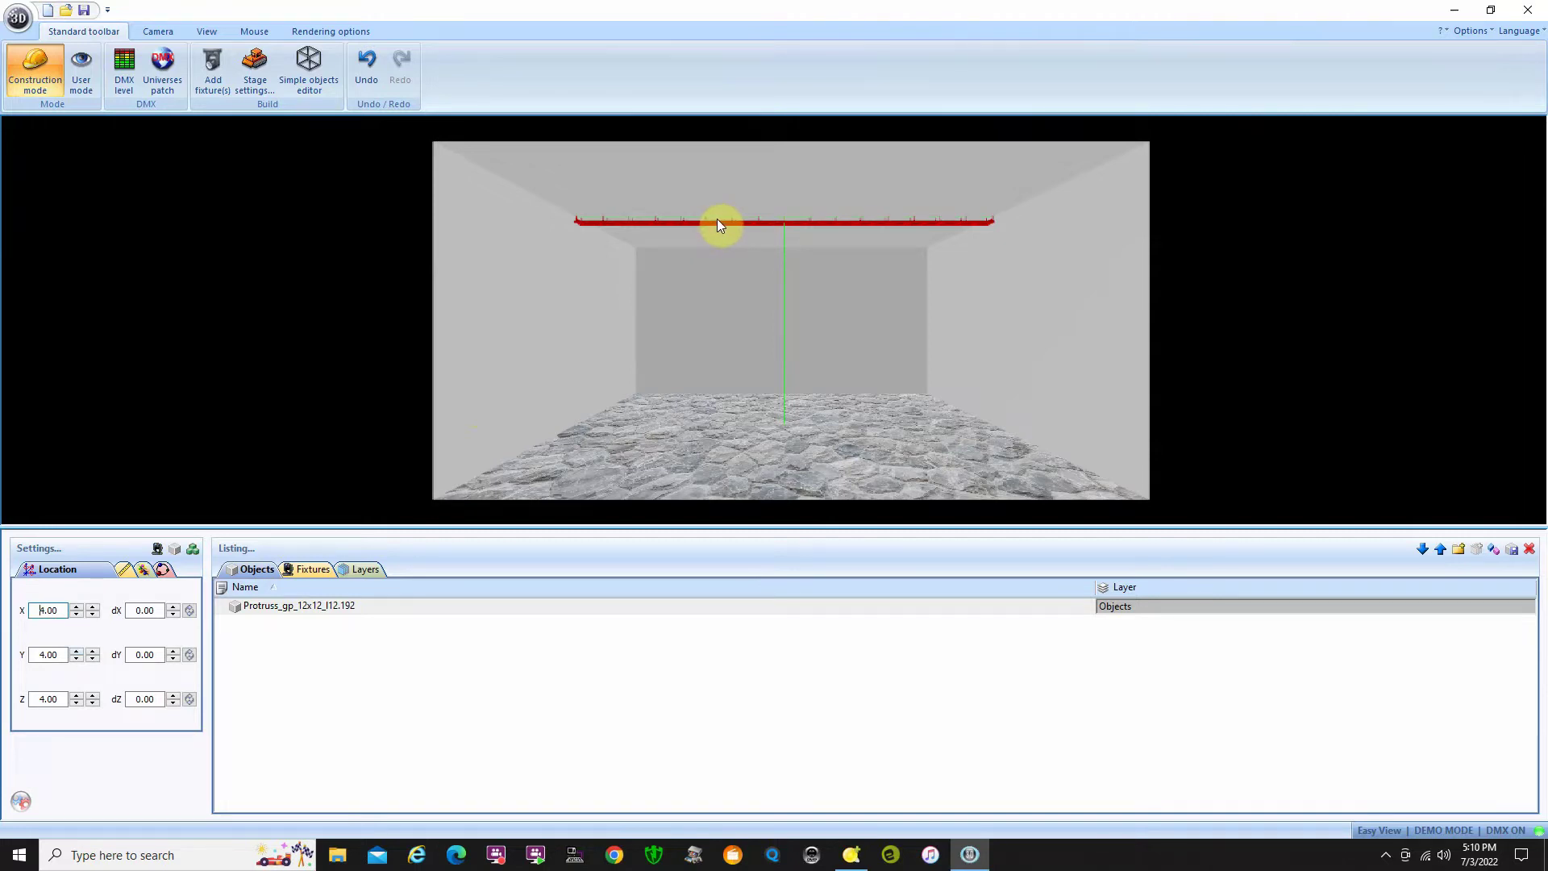
pyautogui.click(75, 658)
pyautogui.click(76, 657)
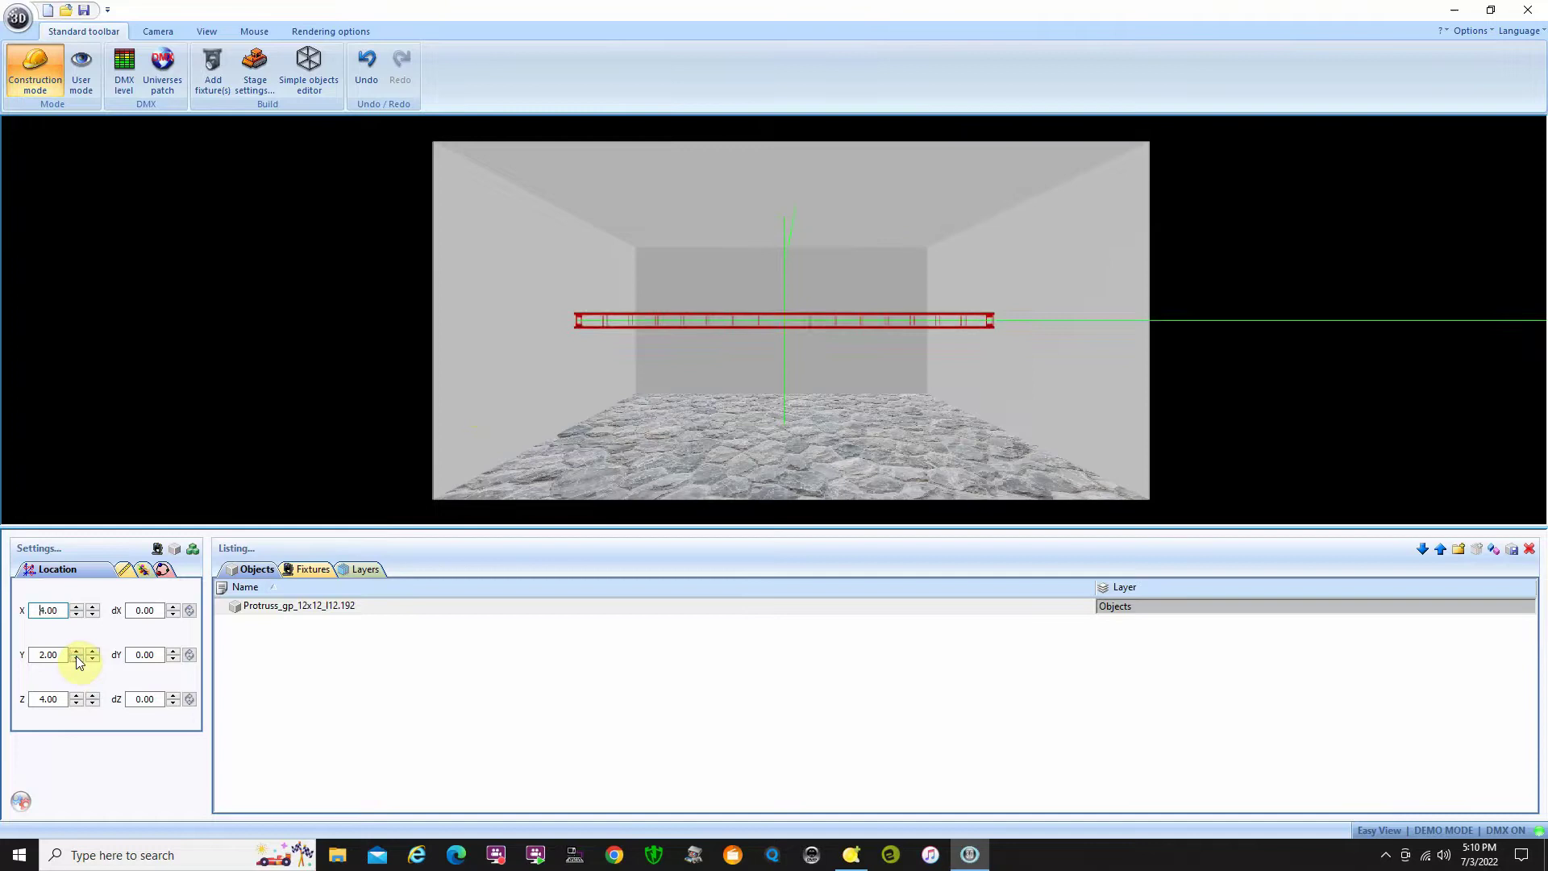
pyautogui.click(76, 657)
pyautogui.click(76, 658)
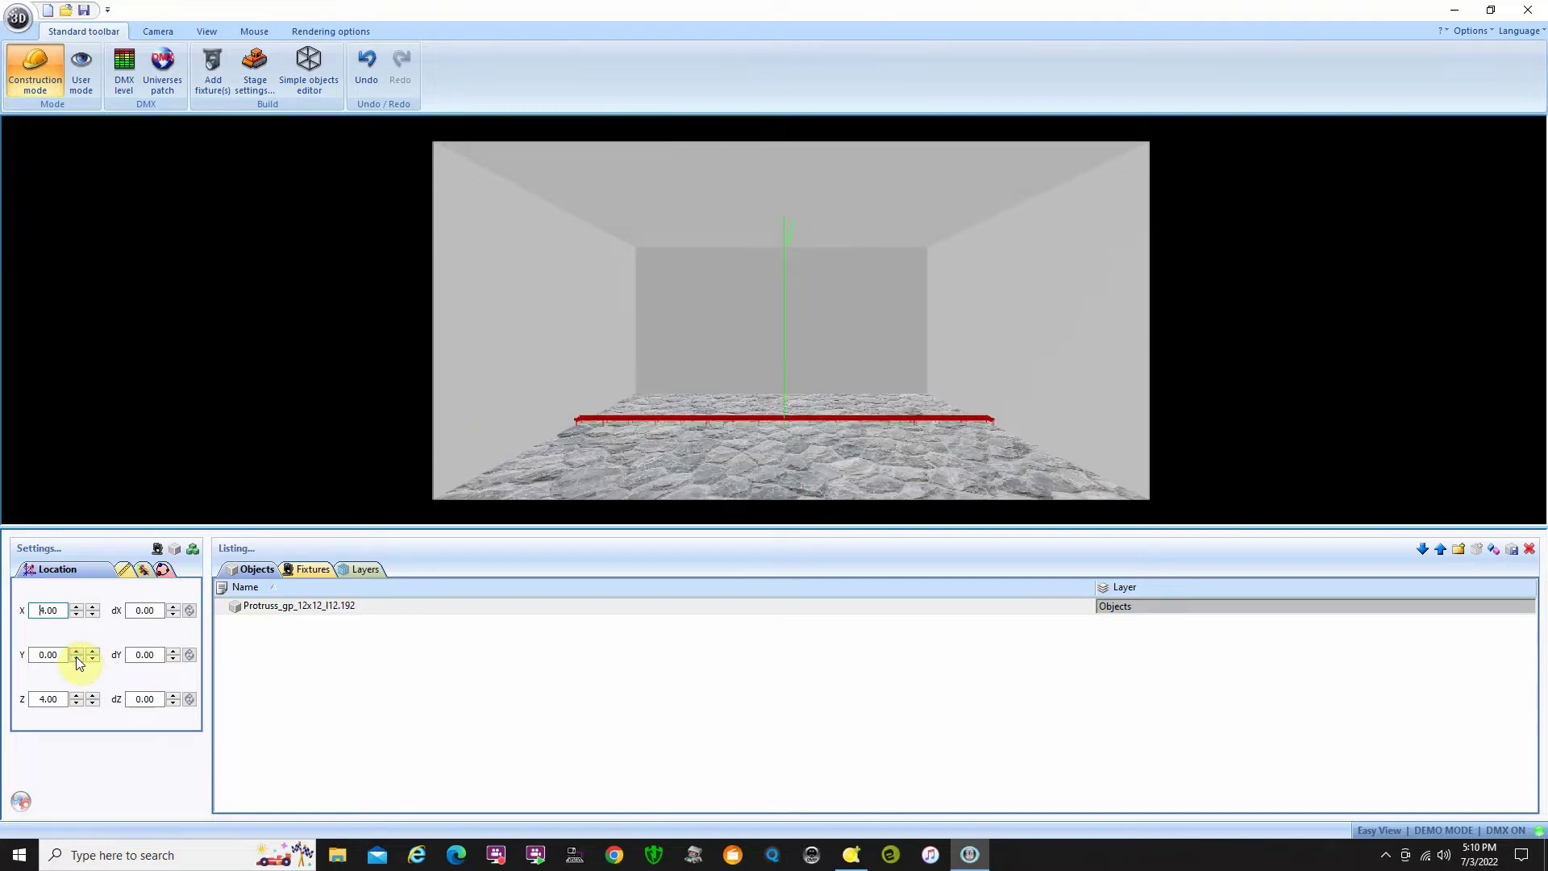
pyautogui.click(78, 655)
pyautogui.click(78, 655)
pyautogui.click(77, 655)
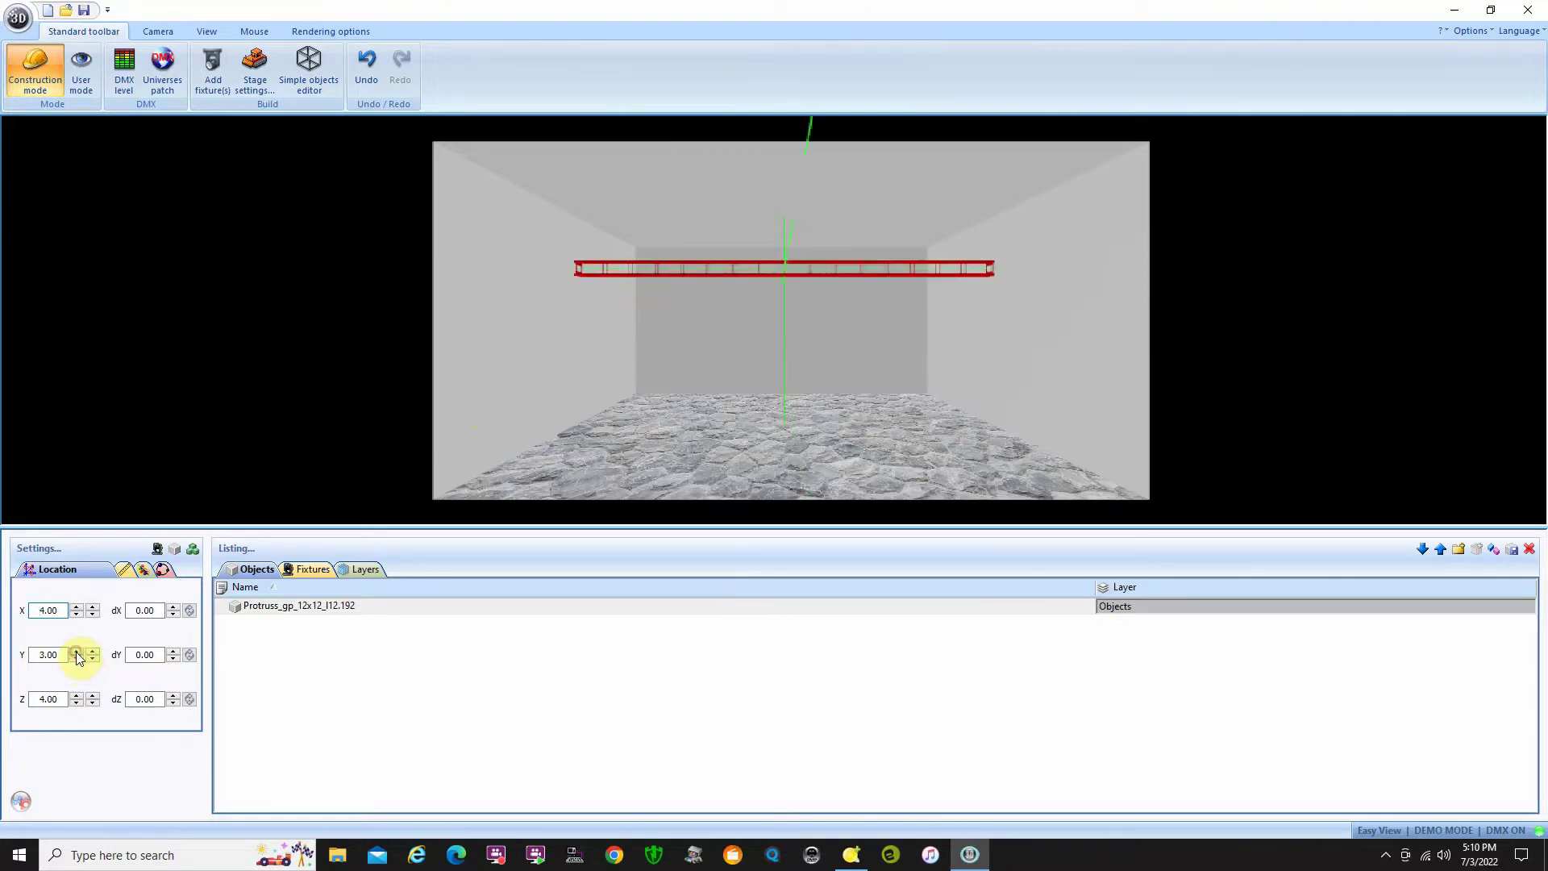
pyautogui.click(78, 655)
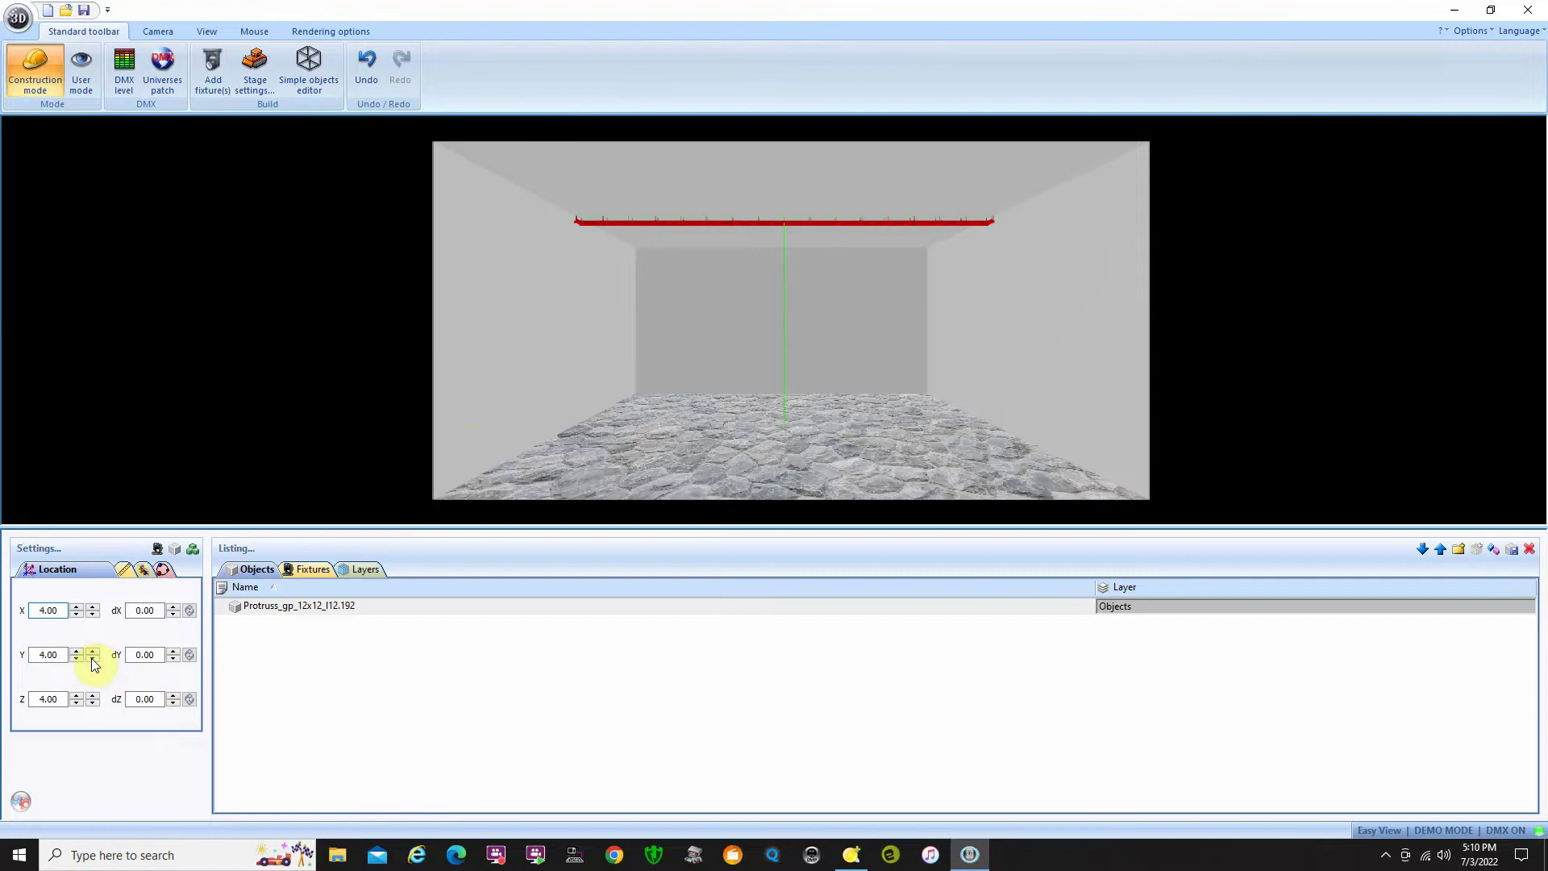
# Lower the truss in fine steps to Y 3.75, just below the ceiling
pyautogui.click(93, 658)
pyautogui.click(93, 658)
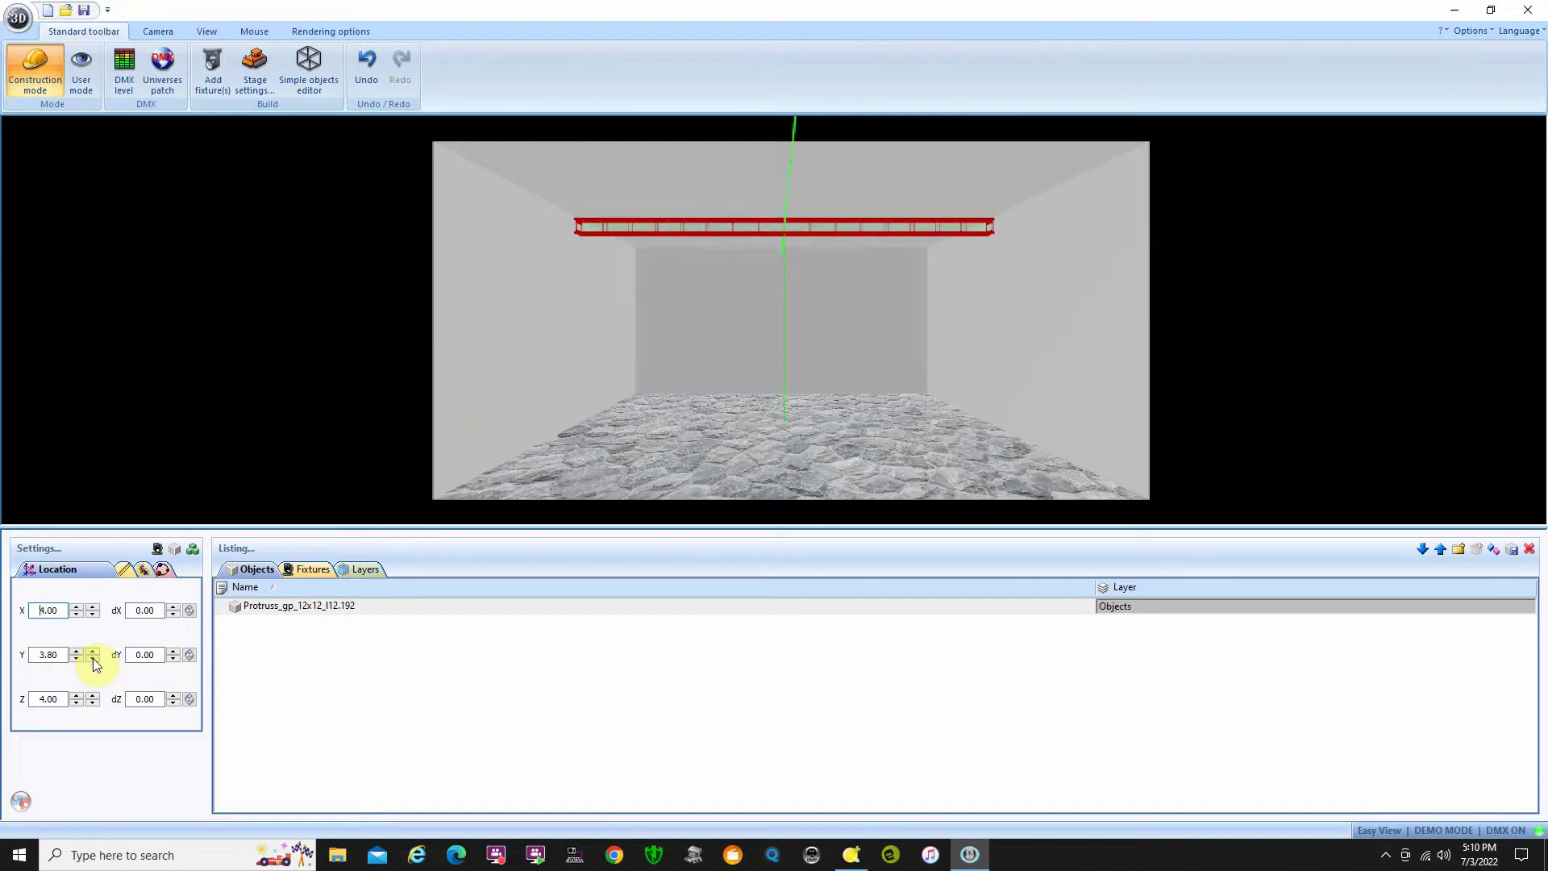
pyautogui.click(93, 658)
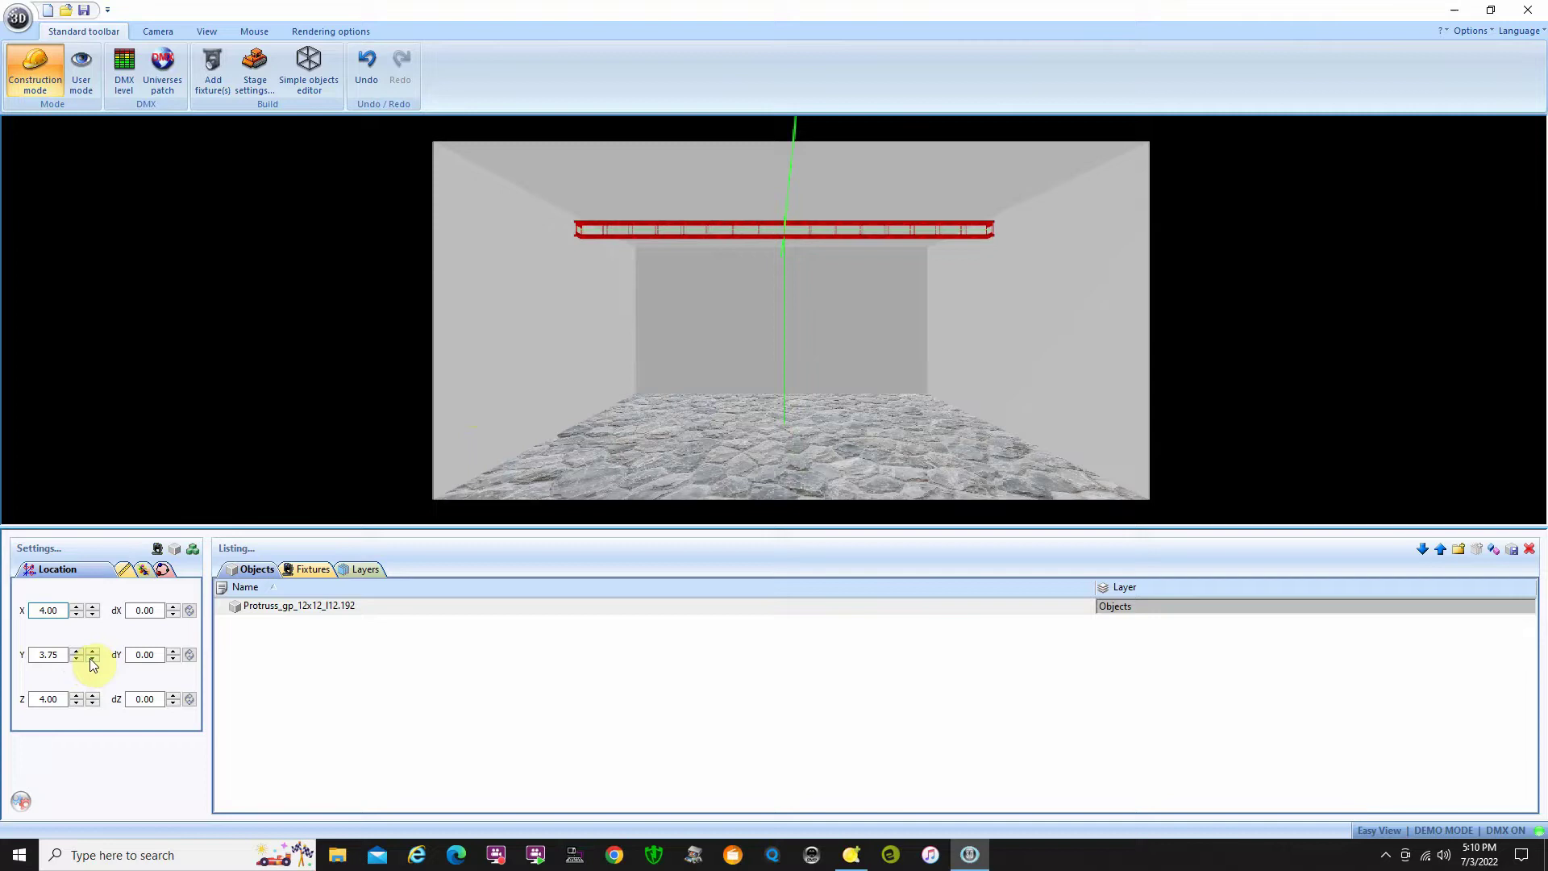
pyautogui.moveTo(371, 288); pyautogui.dragTo(342, 318)
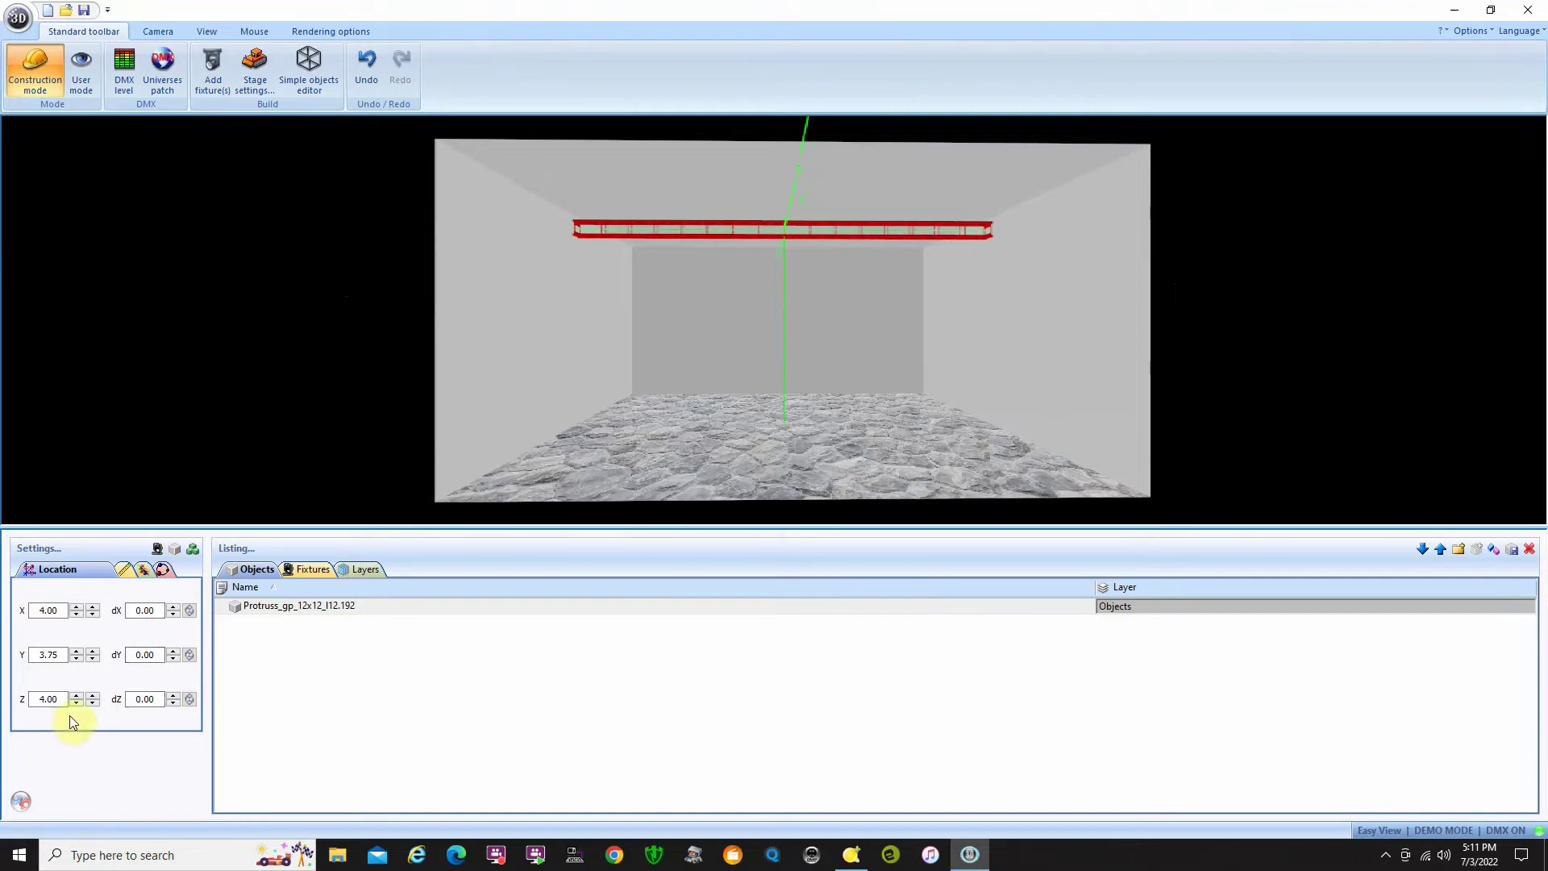
# Step the truss's Z position up to 9.00, down to 0.00, then to 1.00
pyautogui.click(76, 696)
pyautogui.click(77, 695)
pyautogui.click(77, 695)
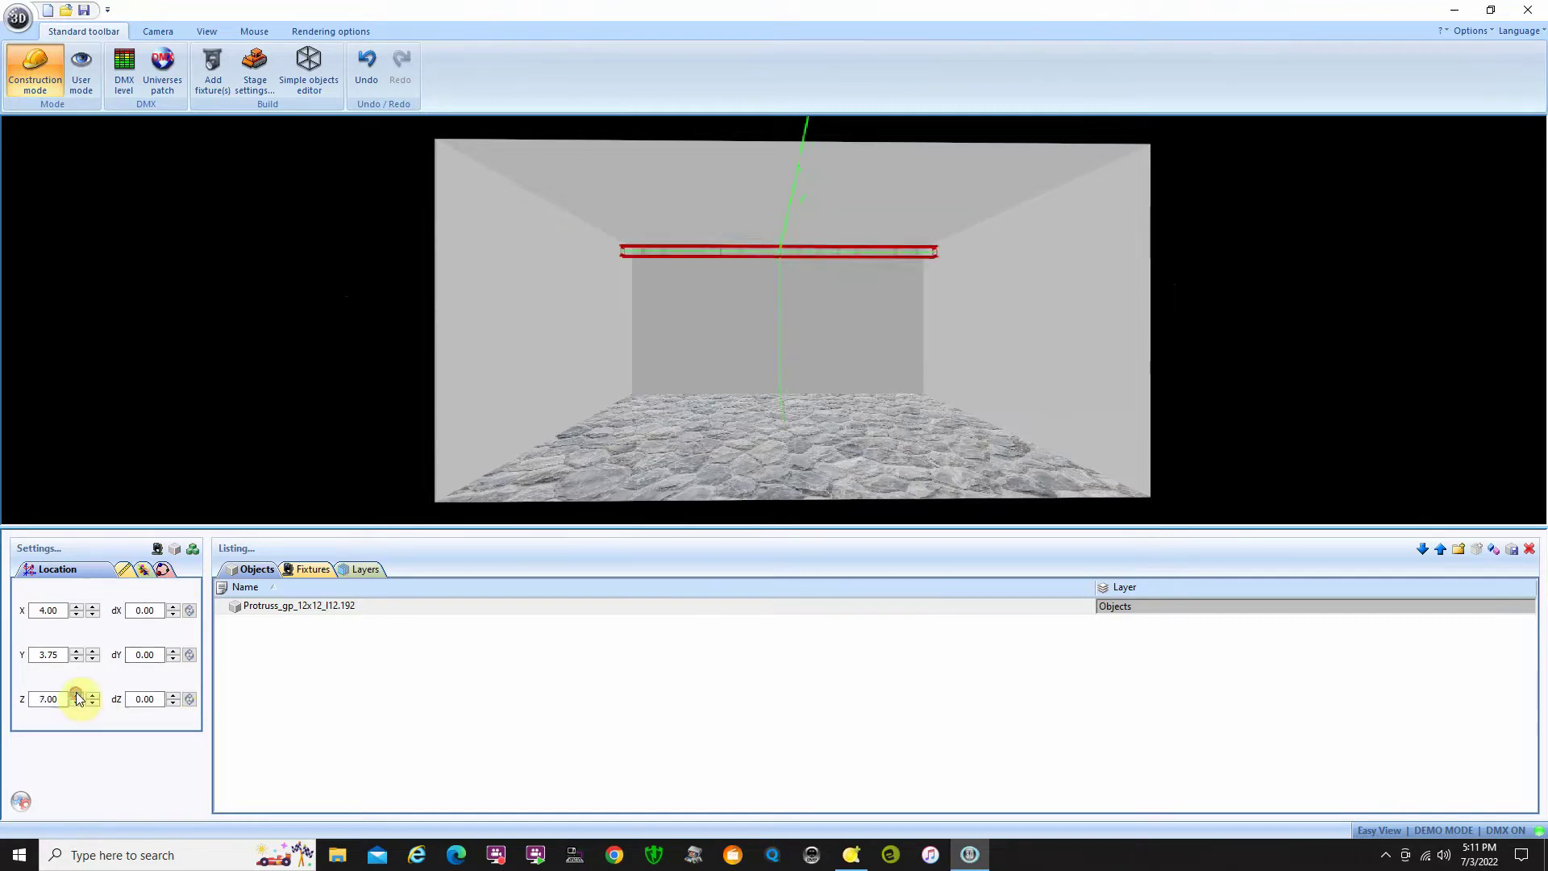
pyautogui.click(77, 695)
pyautogui.click(76, 696)
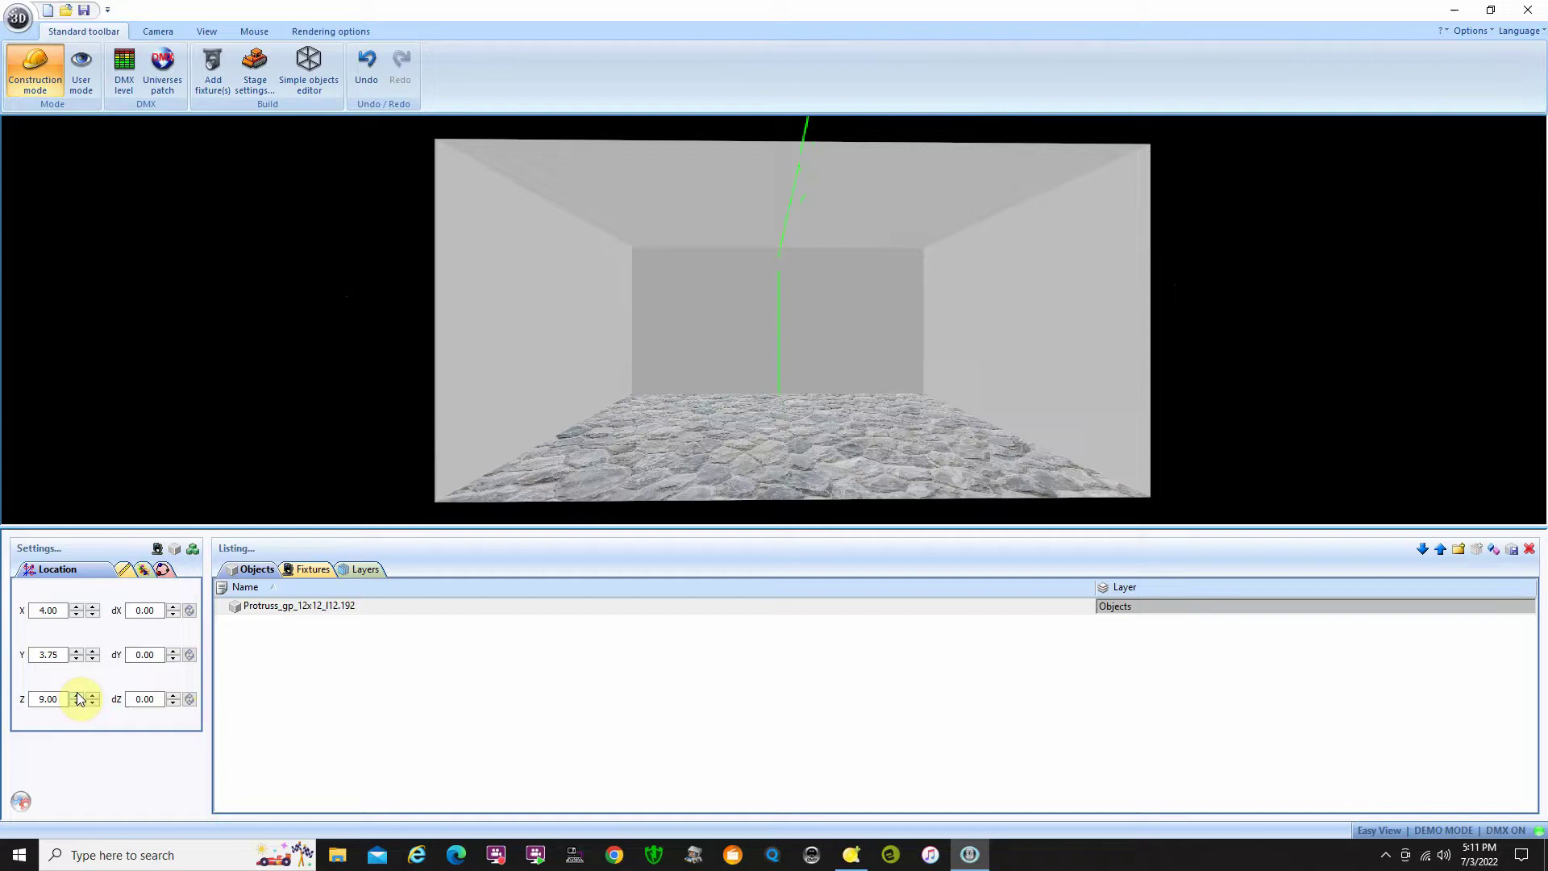
pyautogui.click(76, 703)
pyautogui.click(76, 704)
pyautogui.click(76, 703)
pyautogui.click(75, 703)
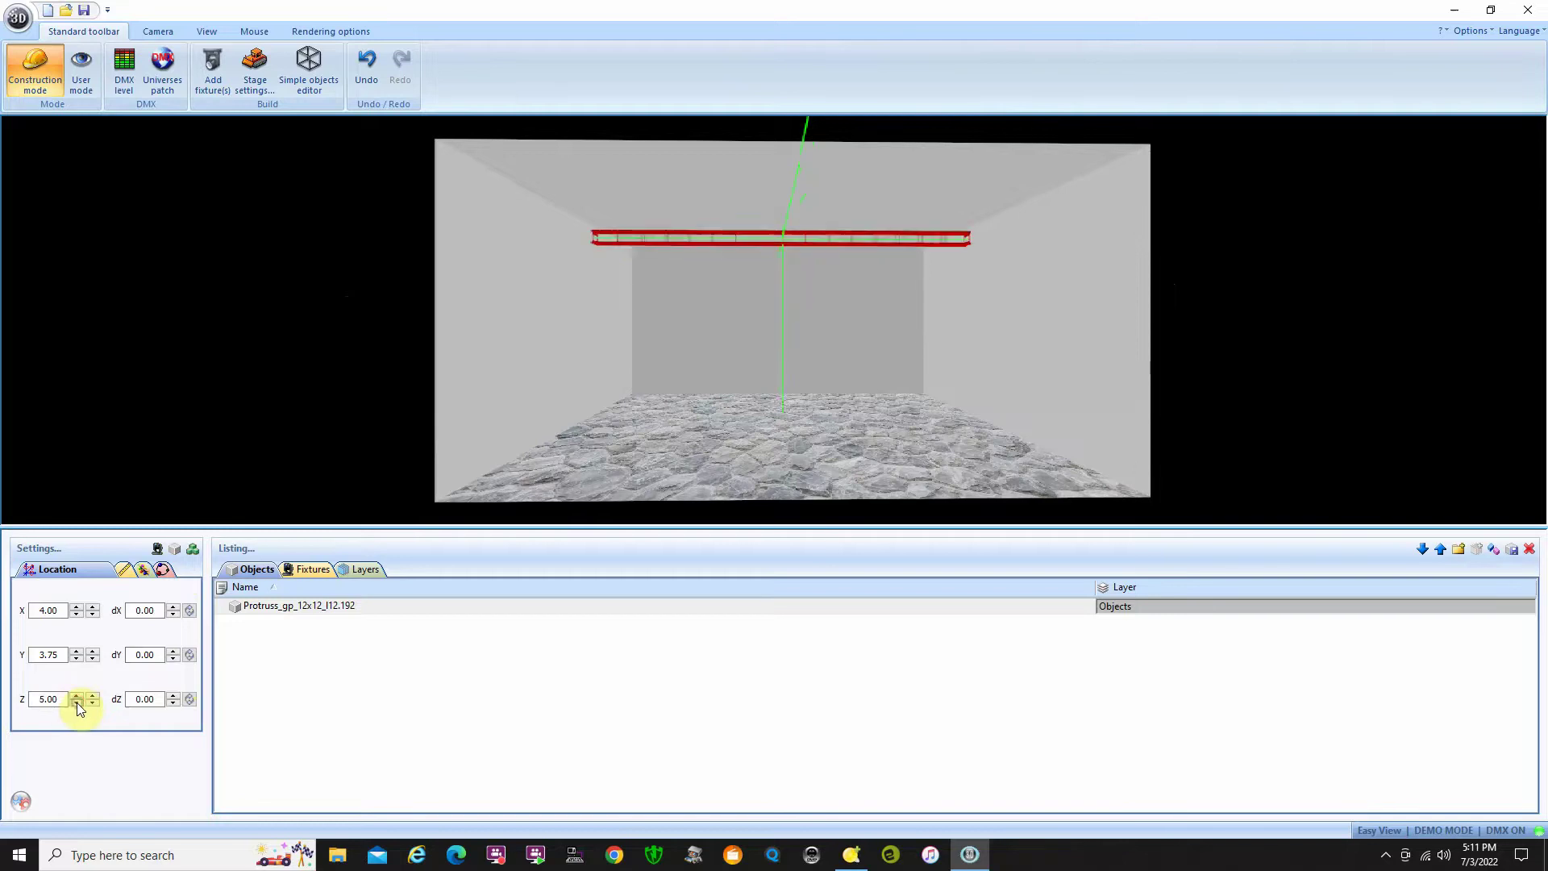
pyautogui.click(76, 703)
pyautogui.click(76, 704)
pyautogui.click(76, 703)
pyautogui.click(76, 703)
pyautogui.click(76, 703)
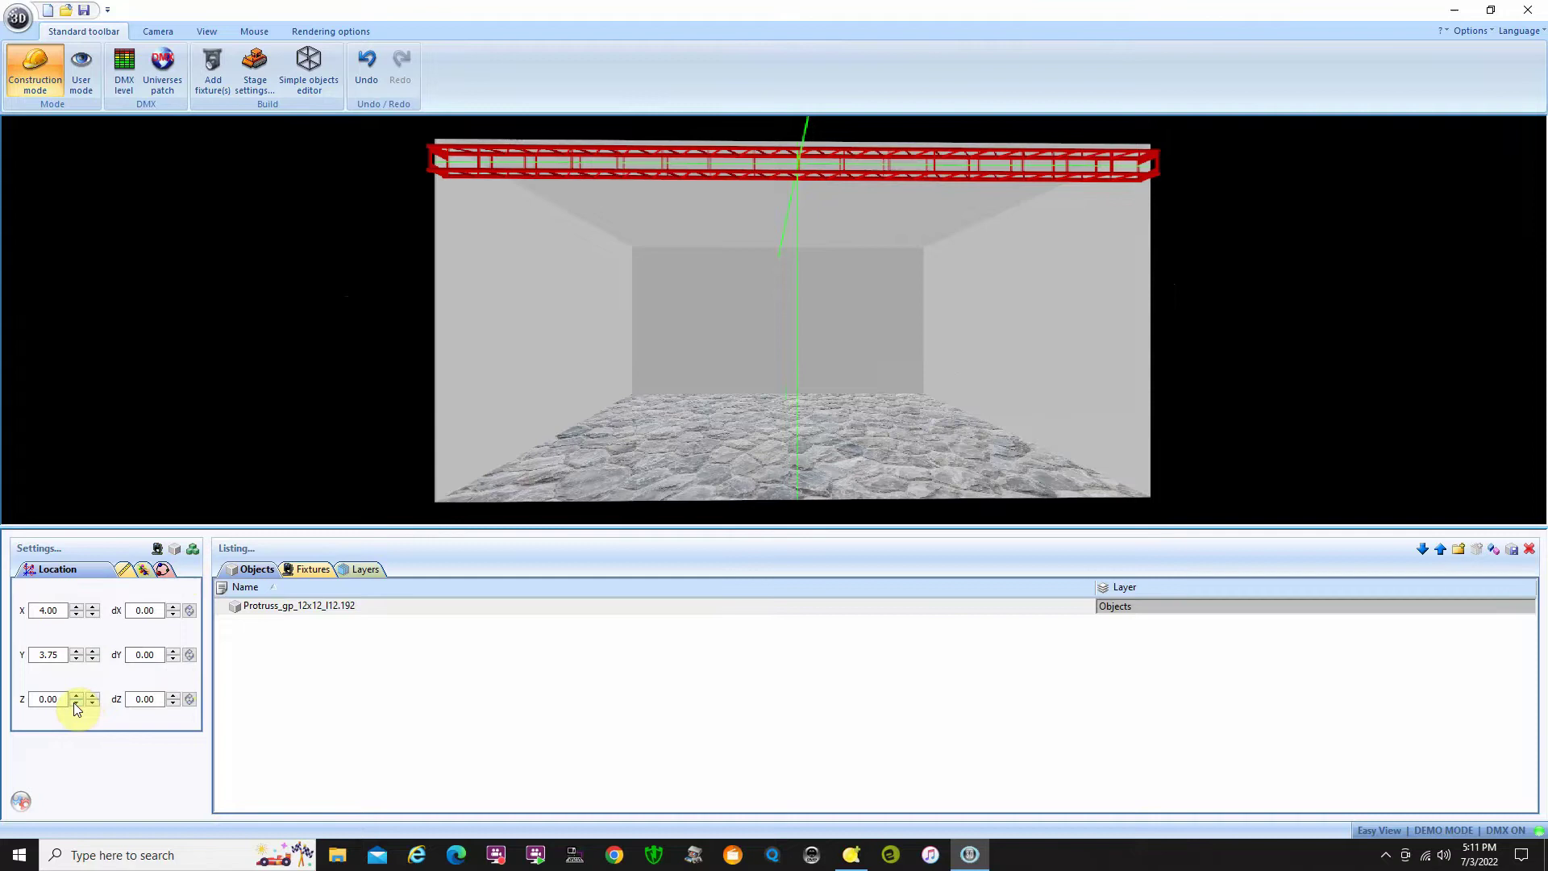
pyautogui.click(77, 696)
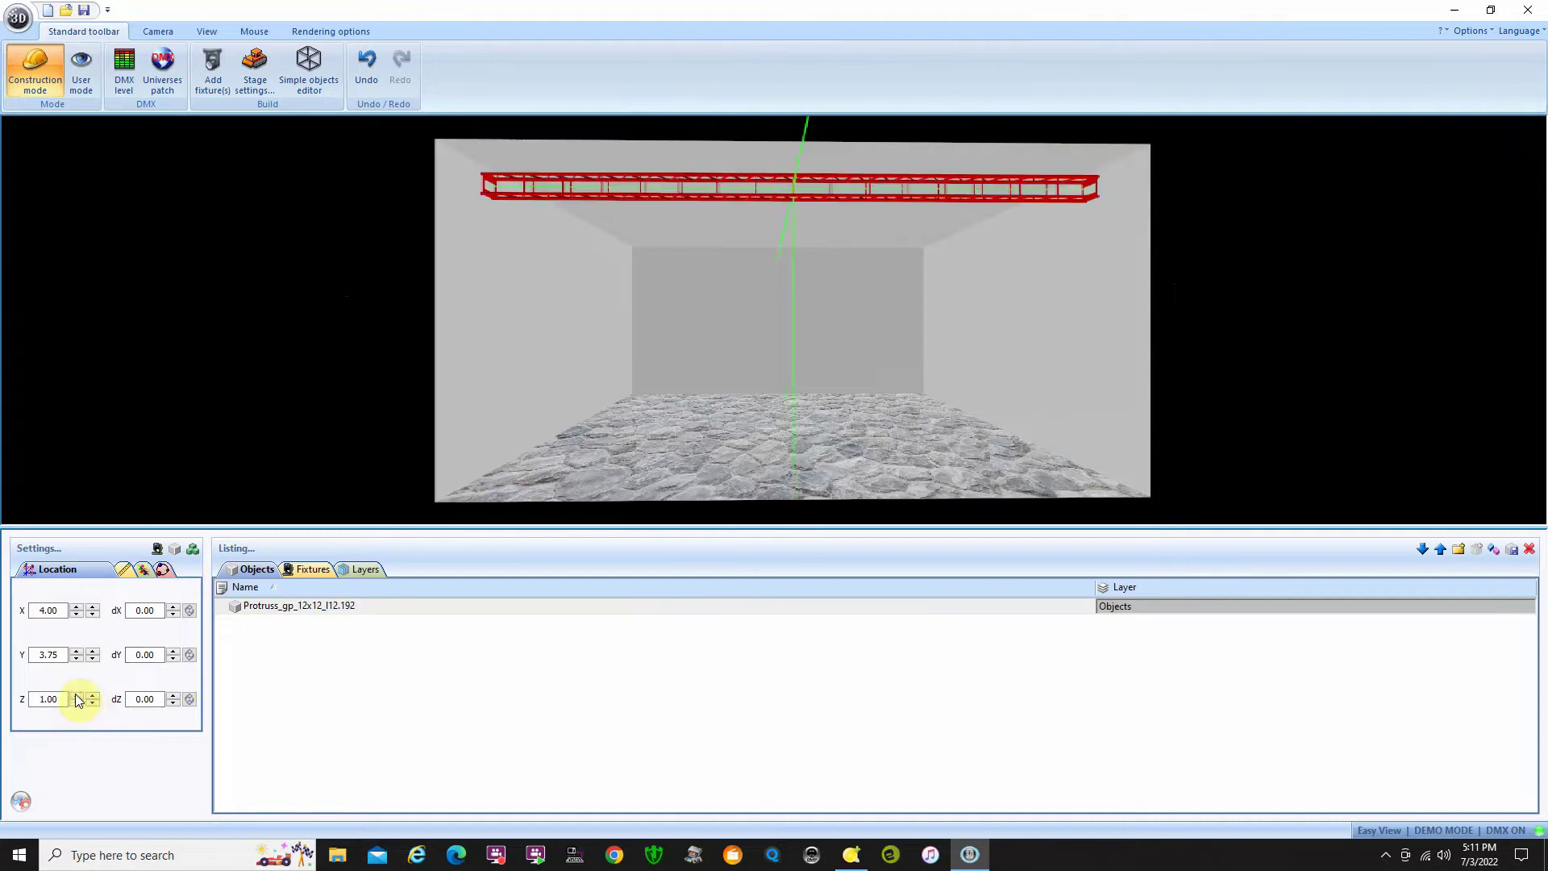
# Fine-tune the truss's Z down to 0.20 along the front wall
pyautogui.moveTo(337, 321); pyautogui.dragTo(425, 335)
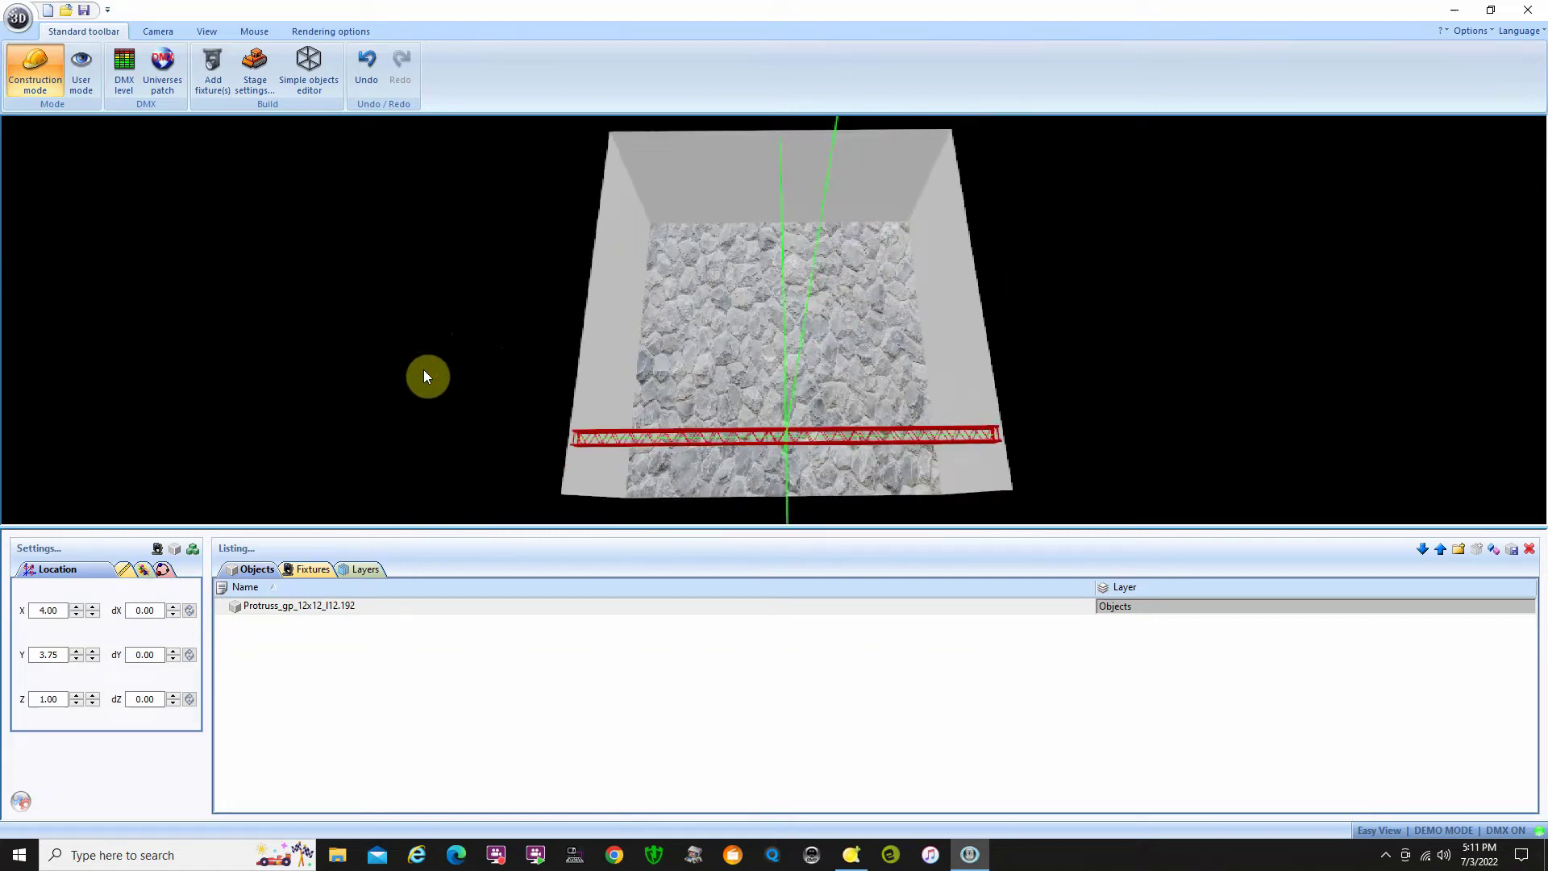
pyautogui.click(94, 704)
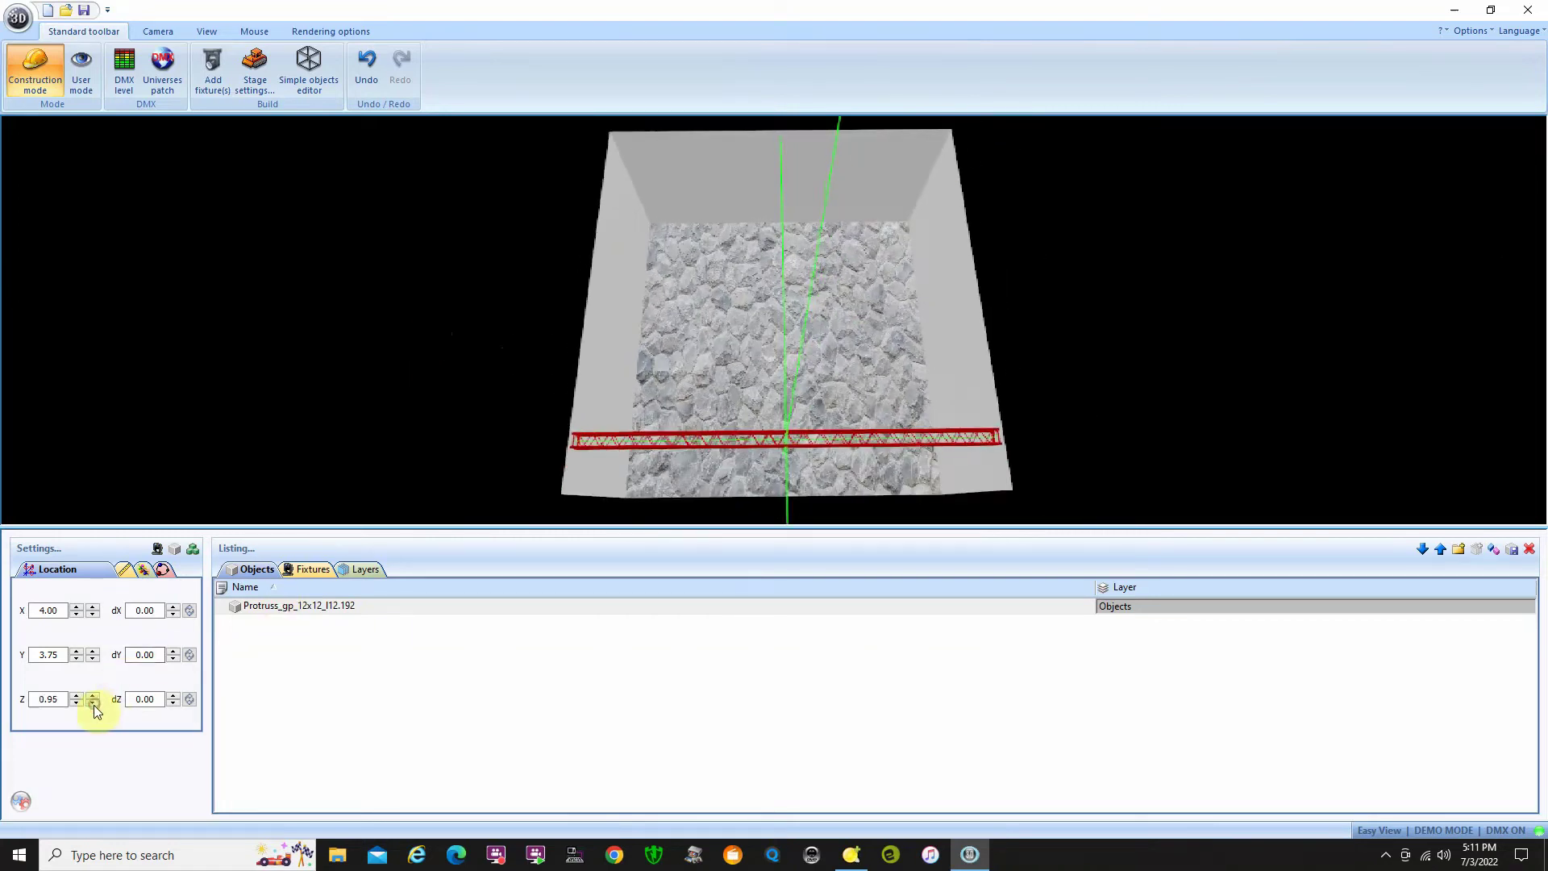
pyautogui.moveTo(94, 705); pyautogui.dragTo(94, 705)
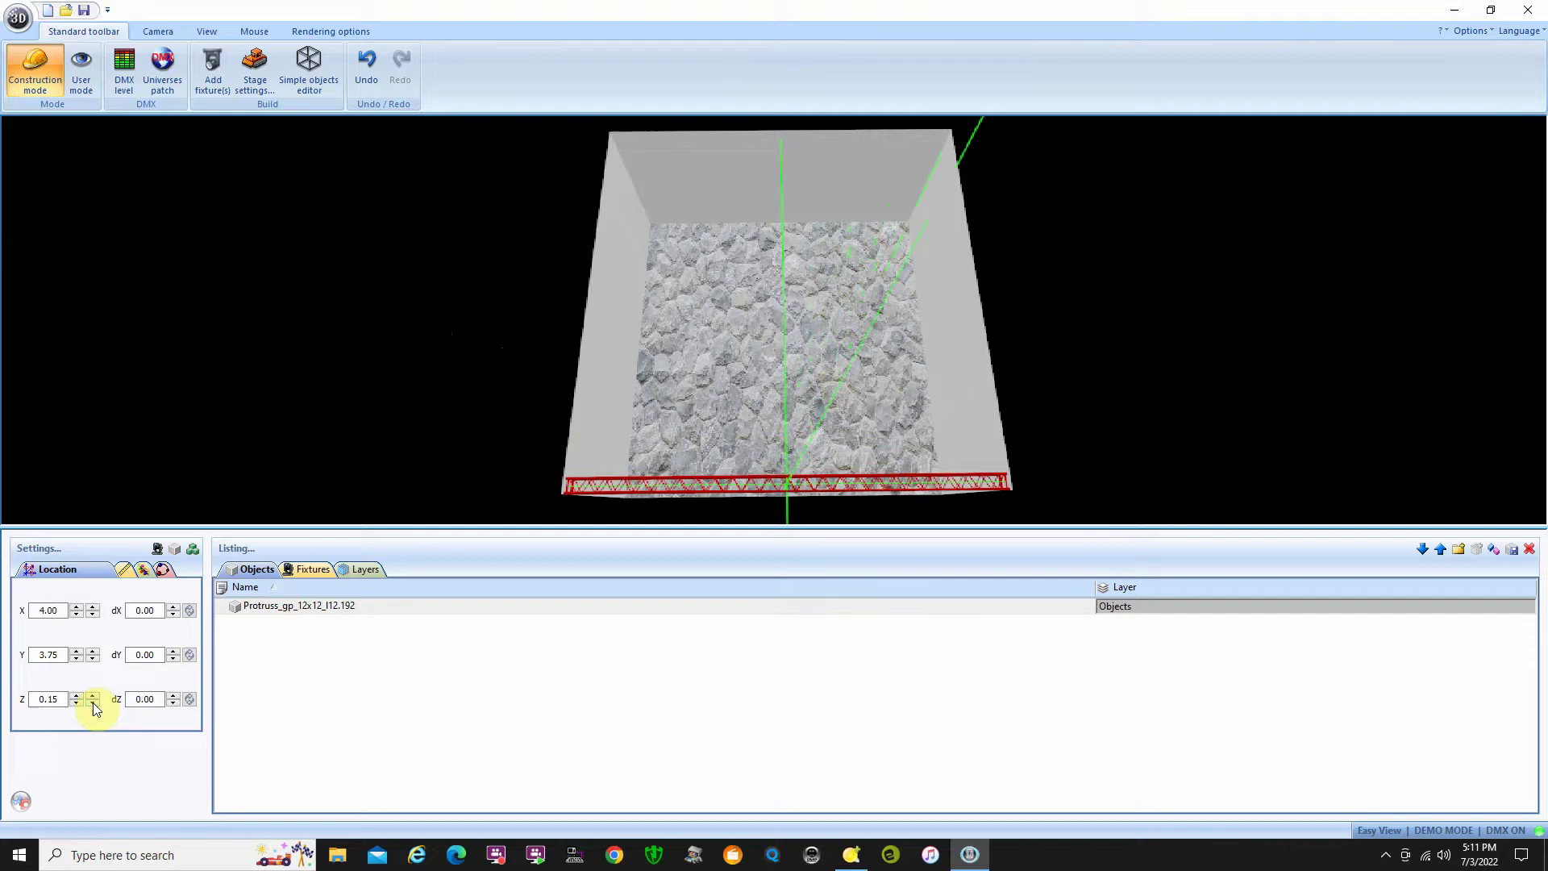
pyautogui.click(93, 696)
pyautogui.moveTo(446, 424); pyautogui.dragTo(453, 373)
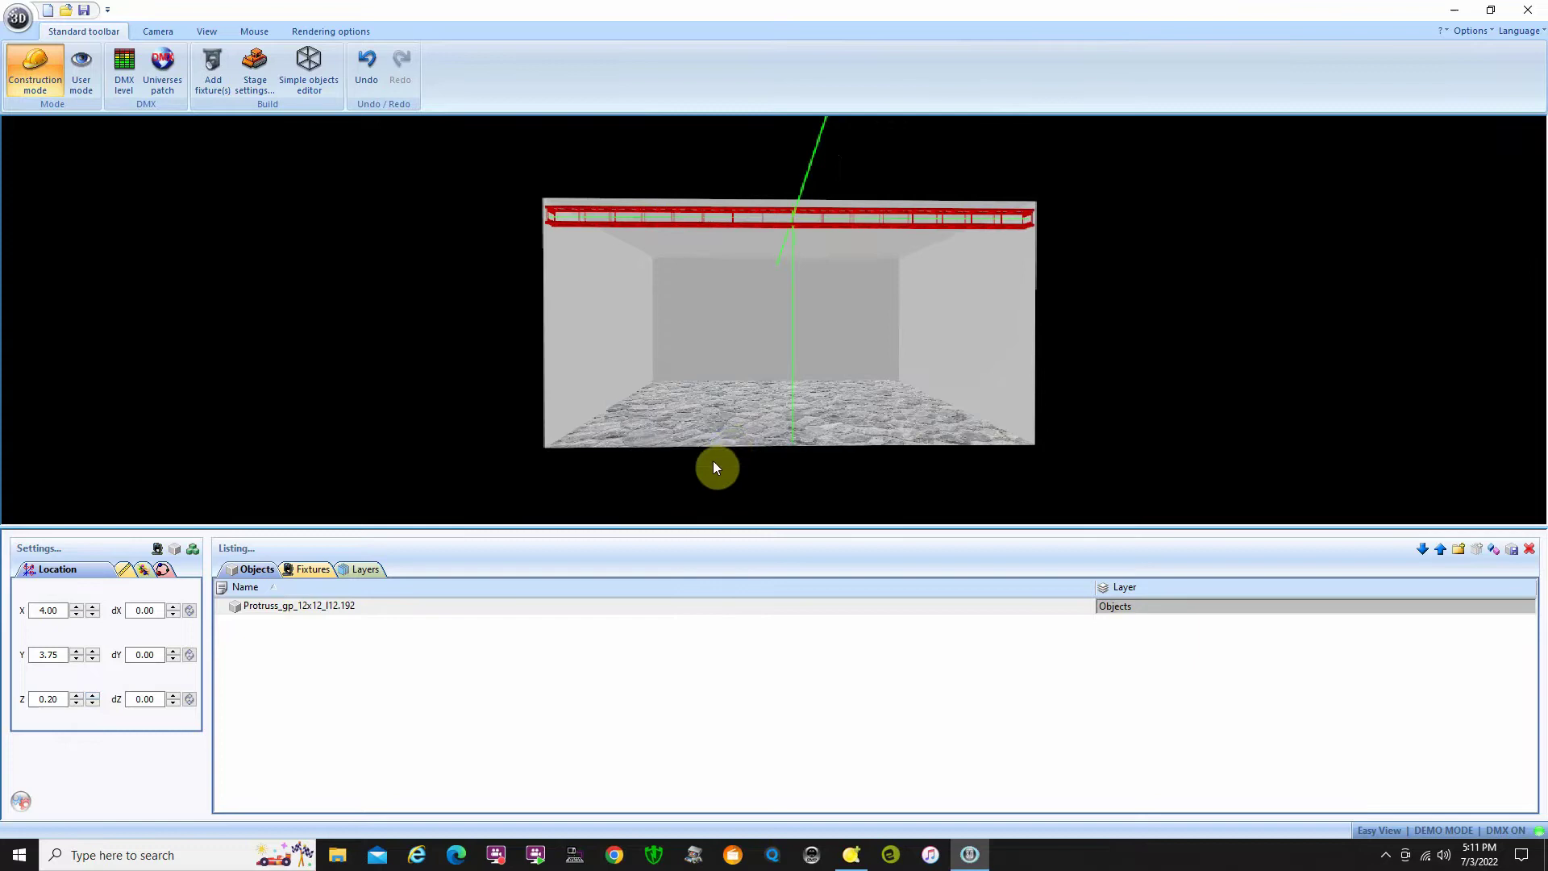
# Zoom and rotate the view to frame the stage with the truss along the top
pyautogui.scroll(3, 762, 392)
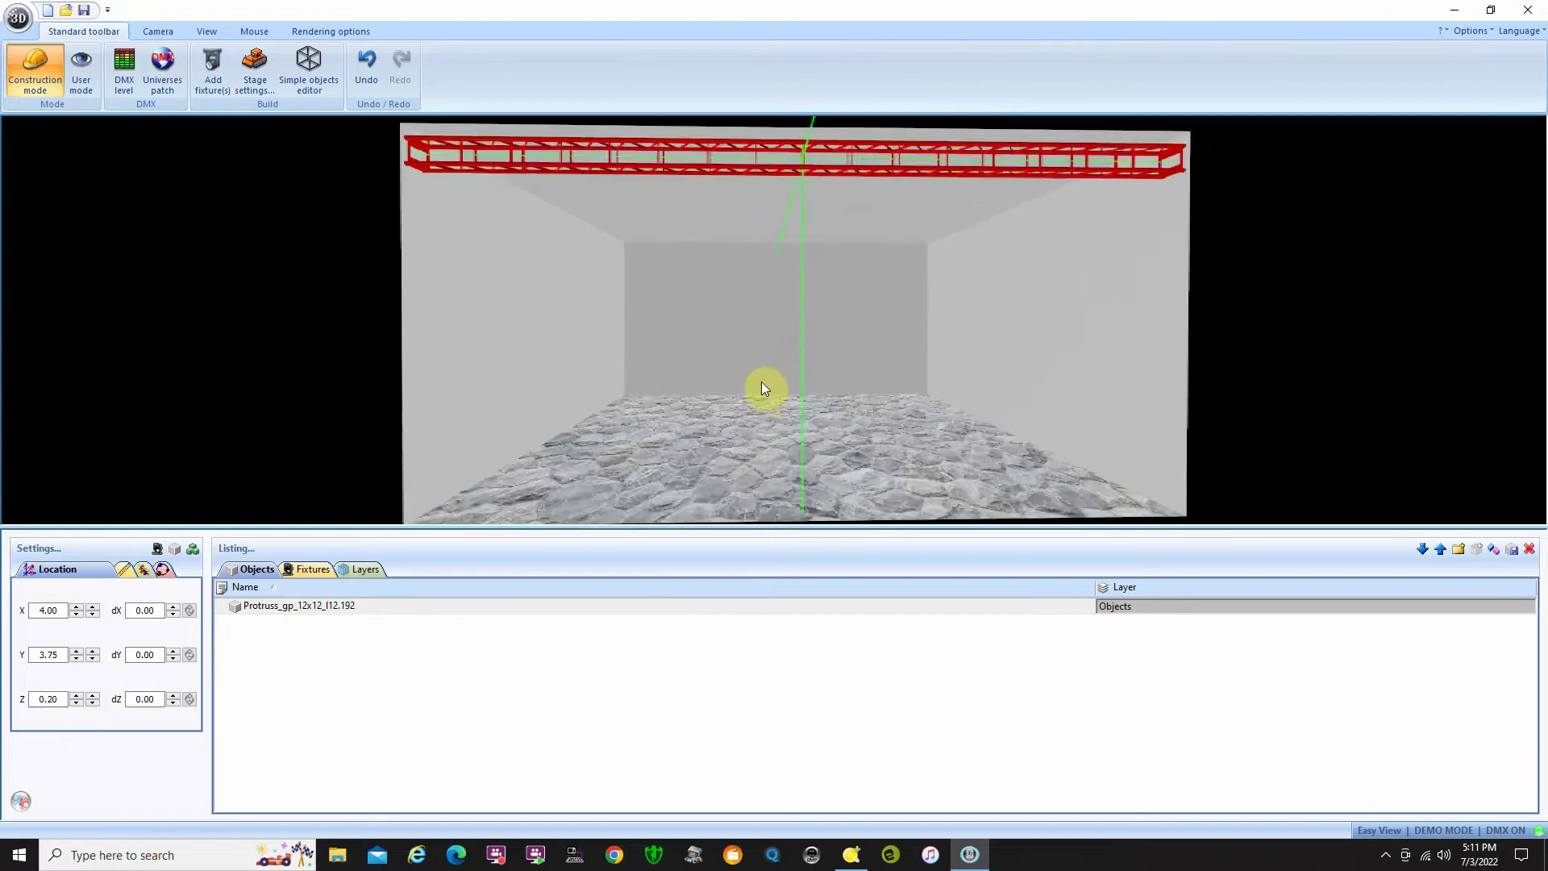
pyautogui.scroll(-1, 761, 380)
pyautogui.moveTo(771, 390); pyautogui.dragTo(837, 381)
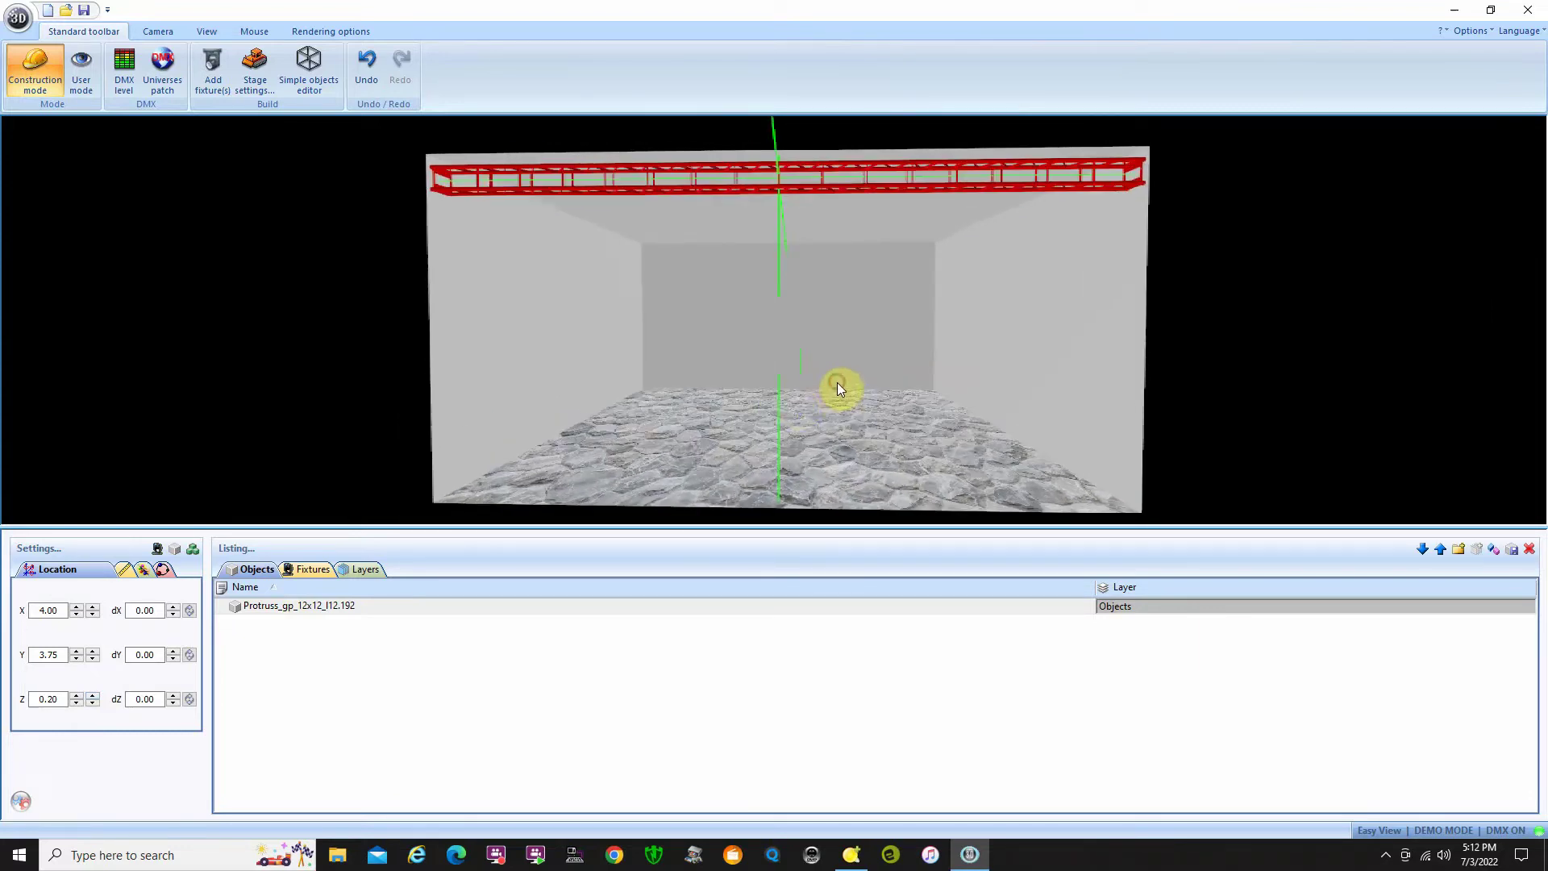
pyautogui.moveTo(651, 424); pyautogui.dragTo(656, 427)
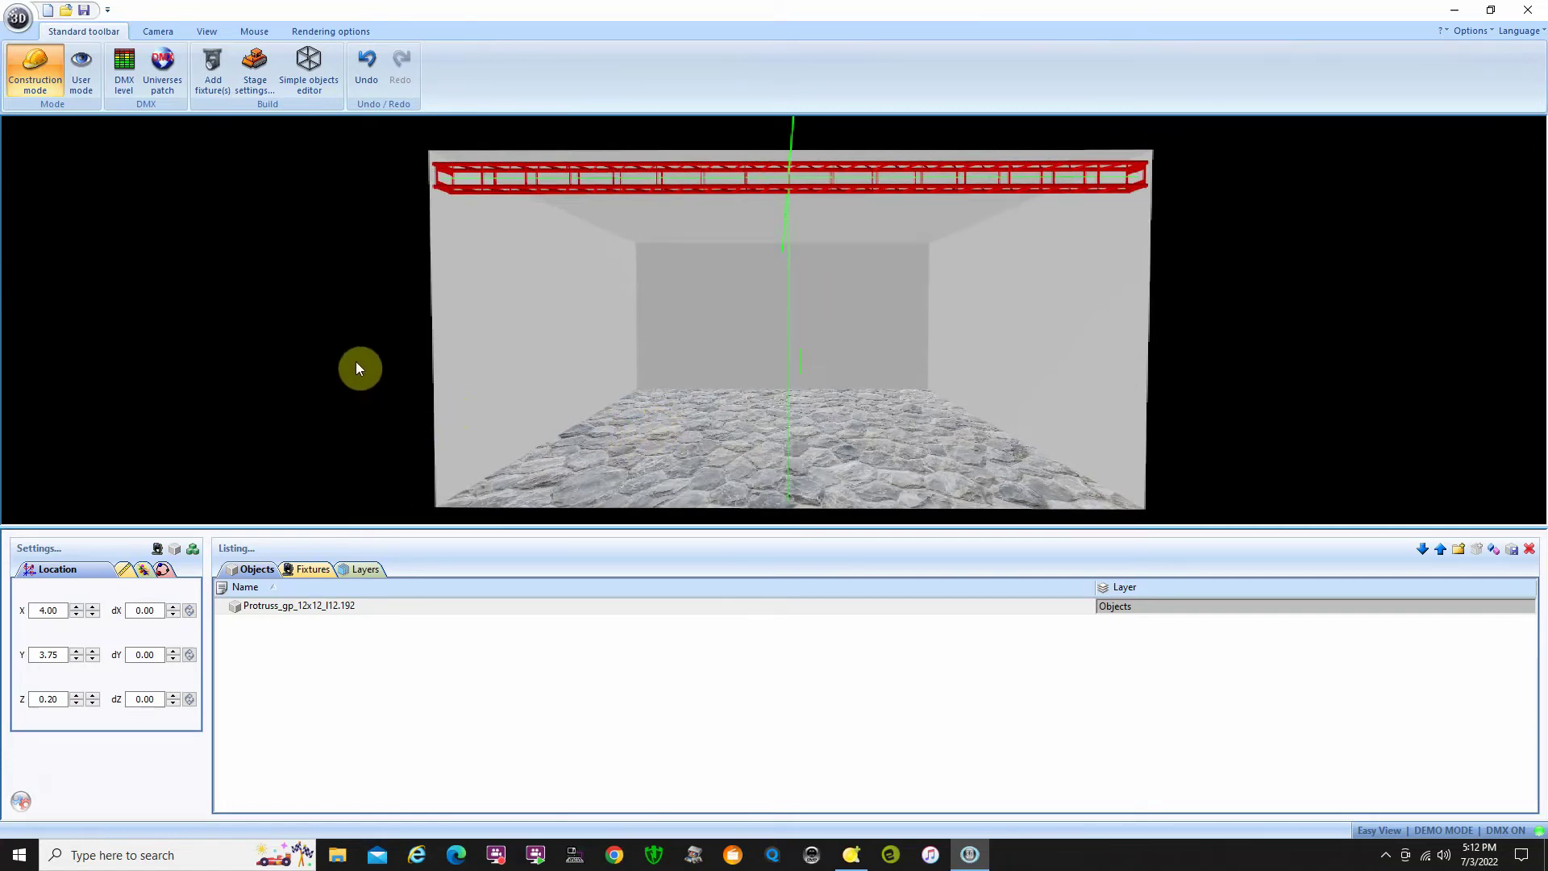
# Browse Decorative objects > Furniture > Seat, previewing seats, and select STOOL2.x
pyautogui.click(175, 549)
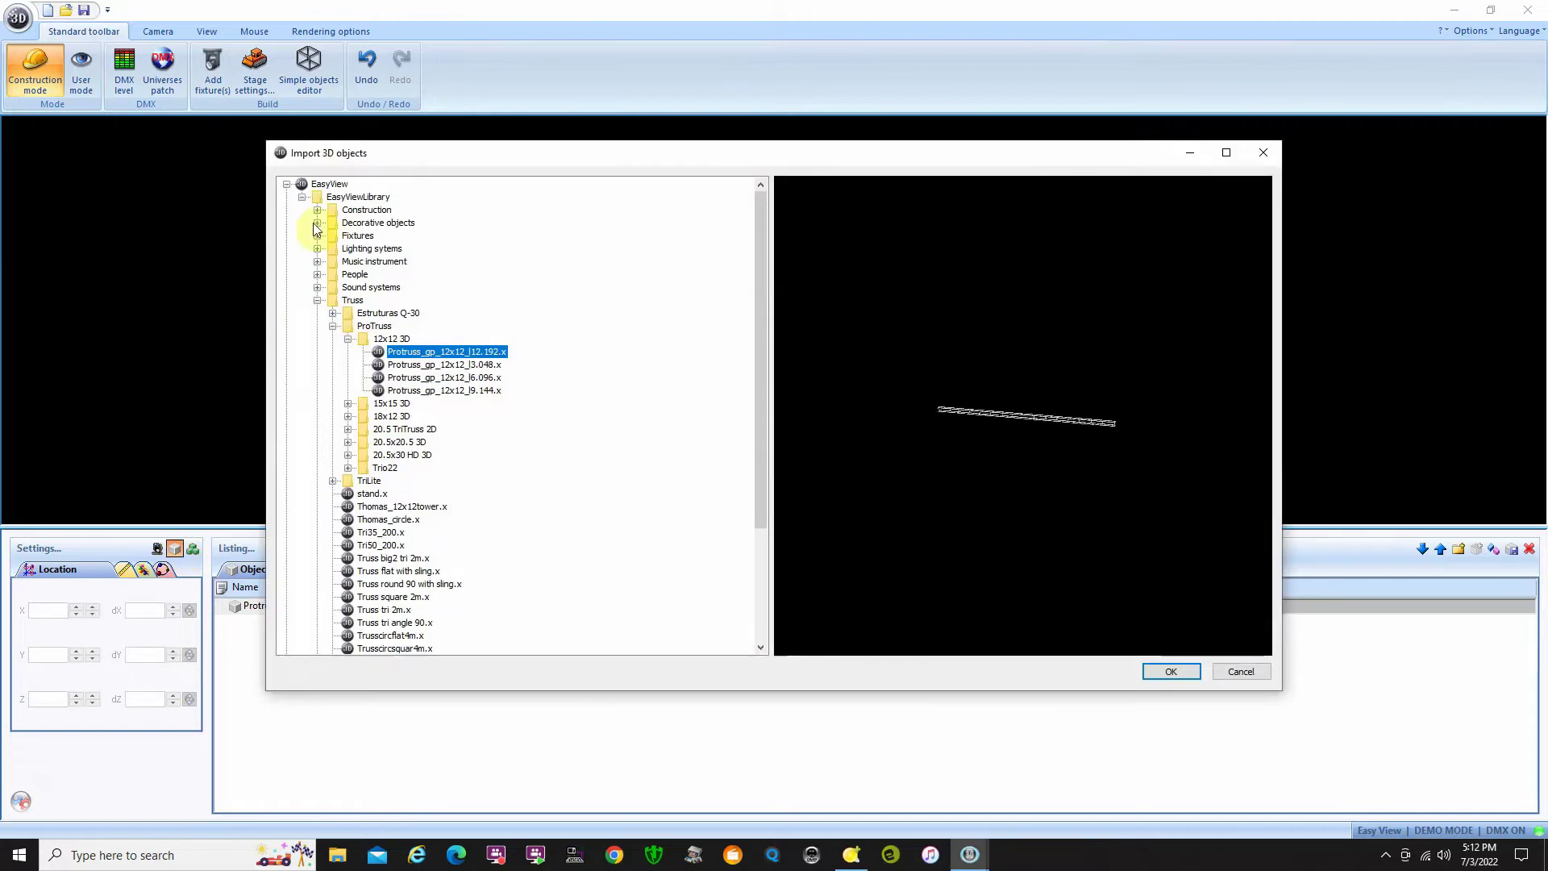
pyautogui.click(318, 223)
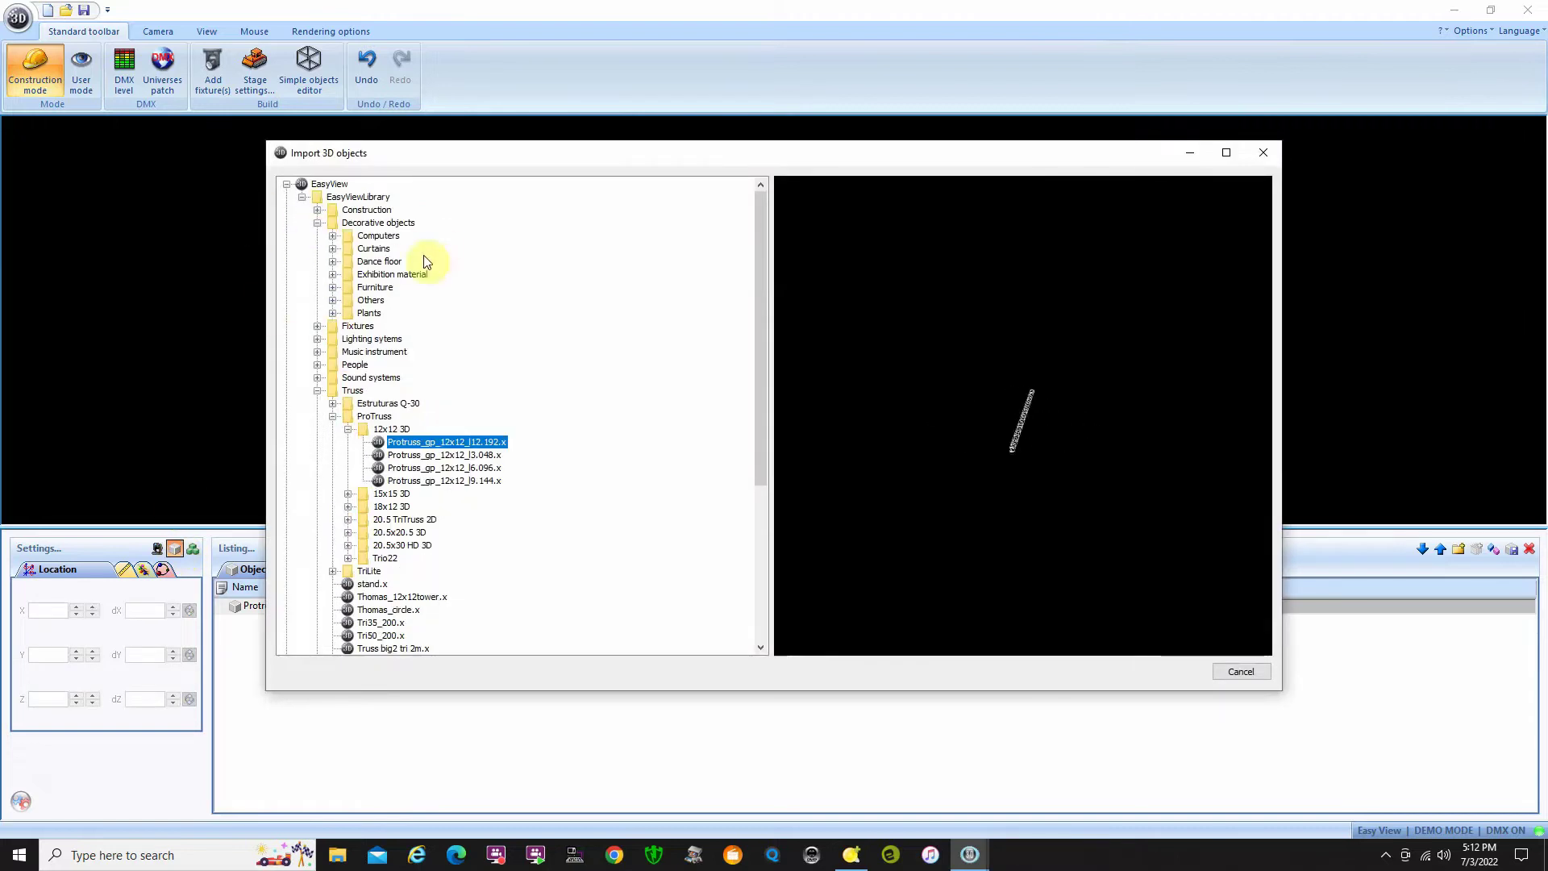
pyautogui.click(333, 287)
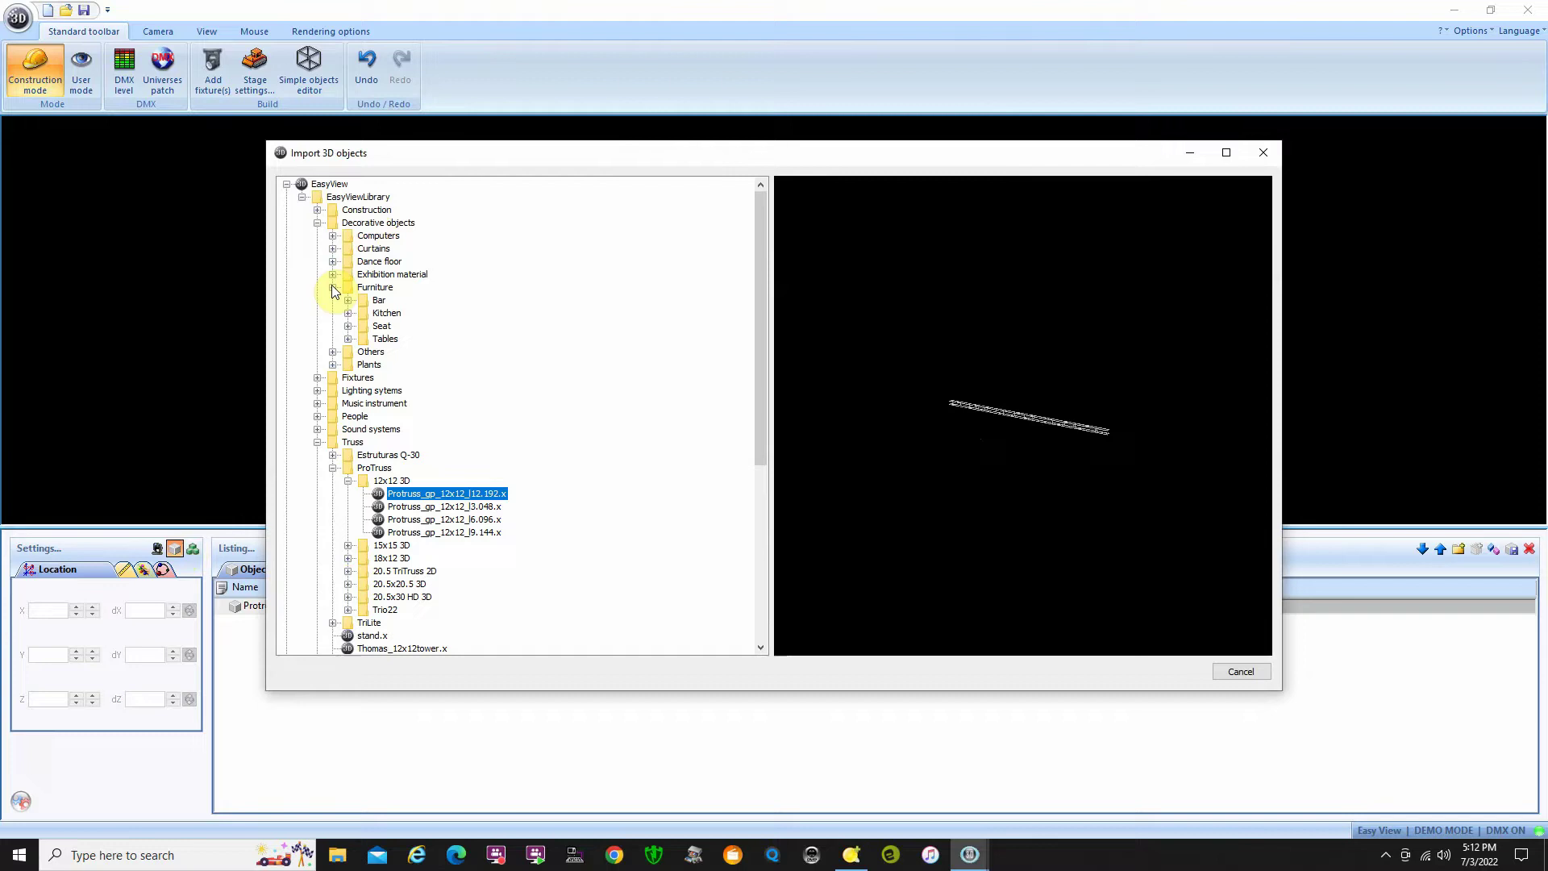
pyautogui.click(348, 326)
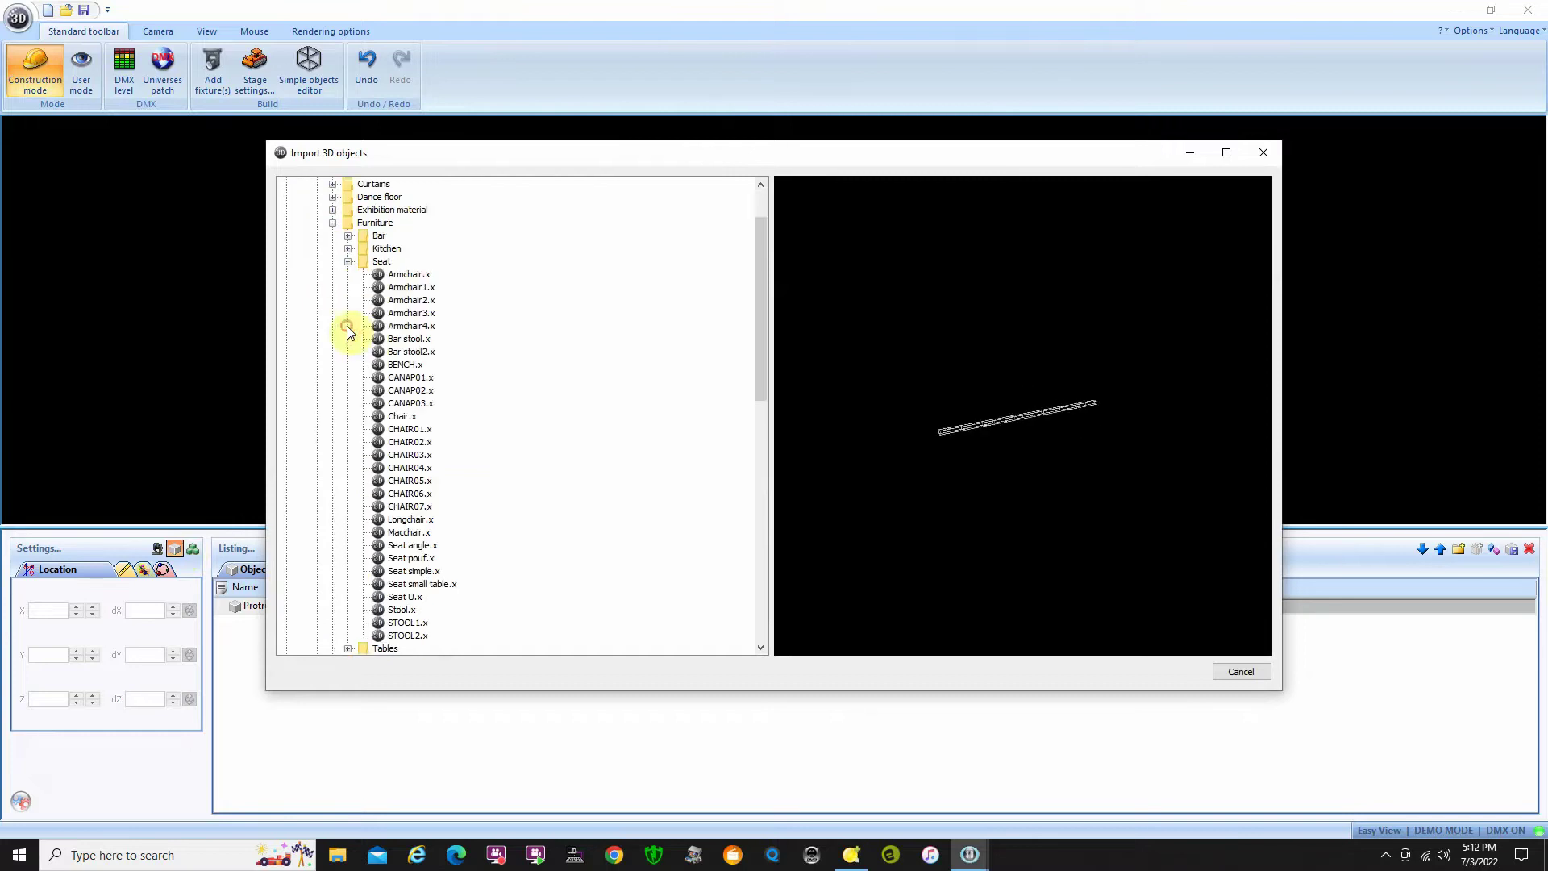
pyautogui.click(408, 274)
pyautogui.scroll(-2, 407, 278)
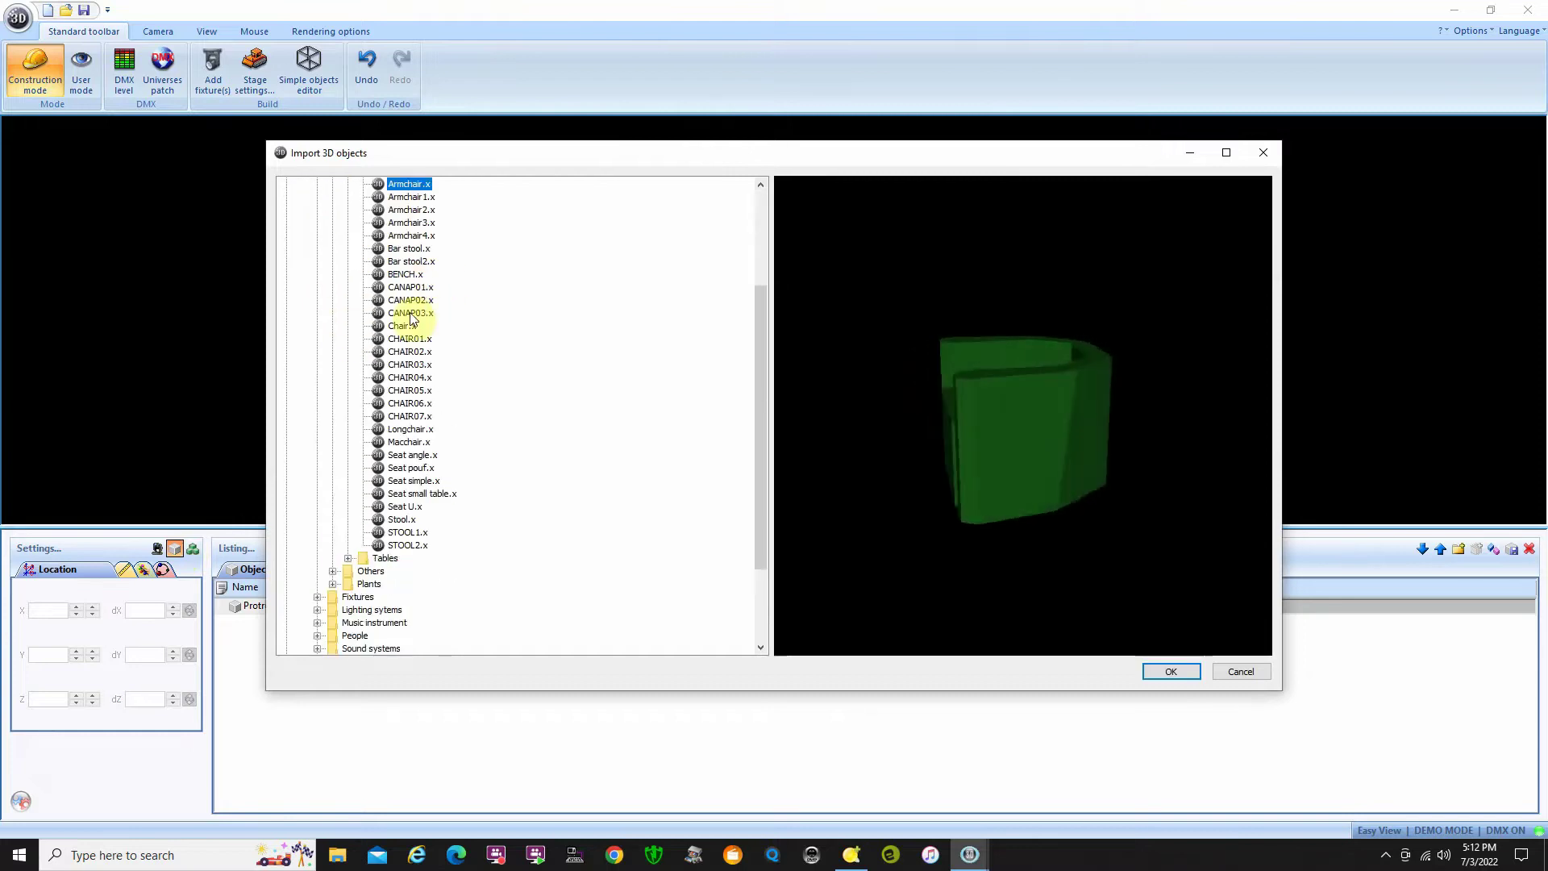
pyautogui.click(411, 300)
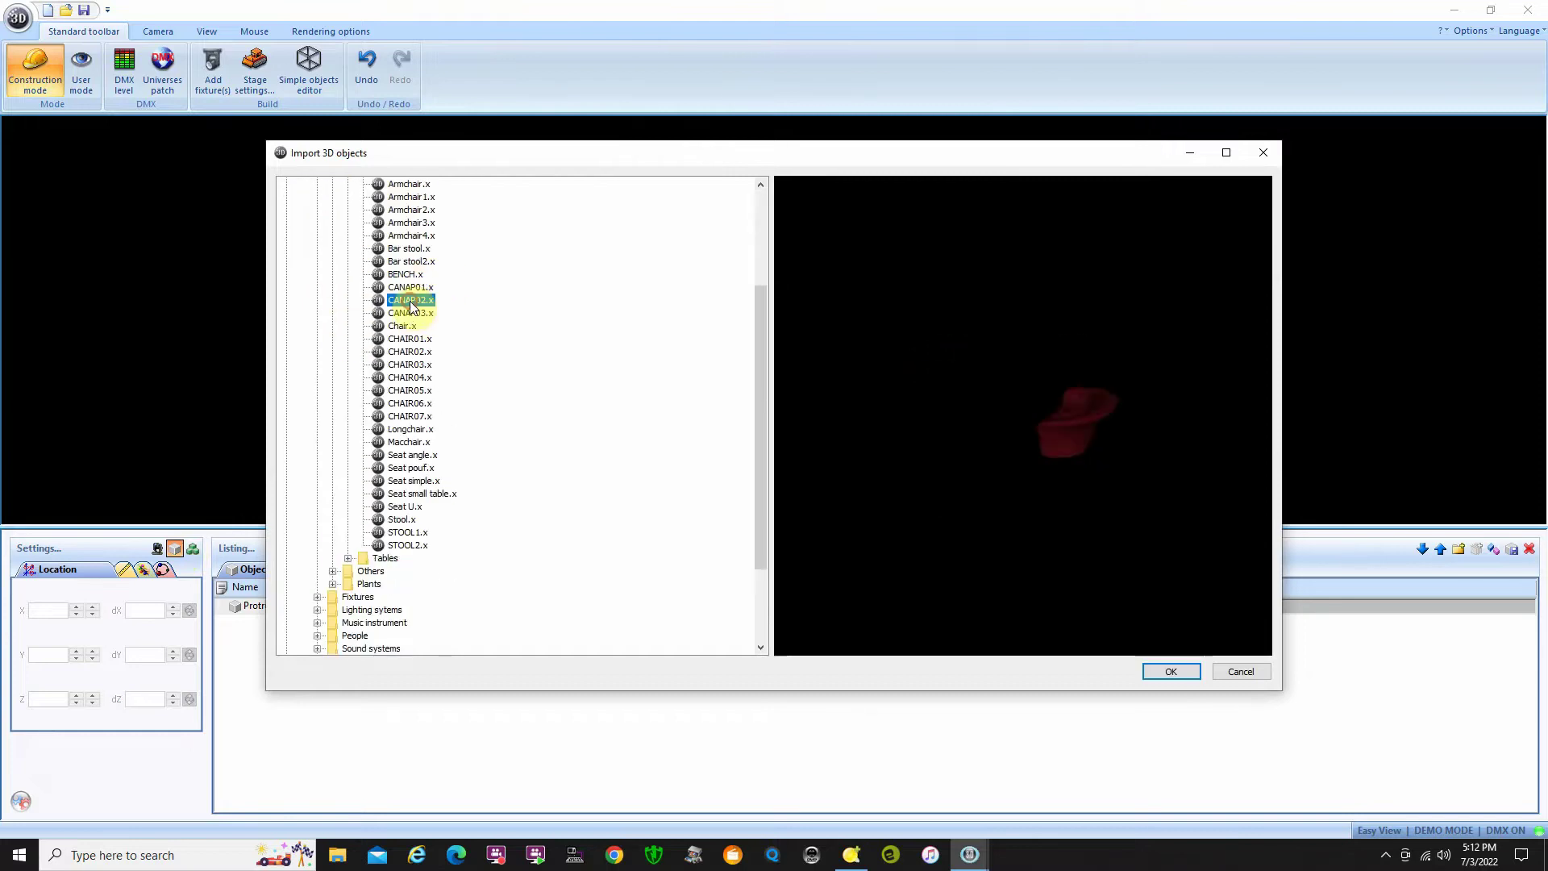
pyautogui.click(401, 340)
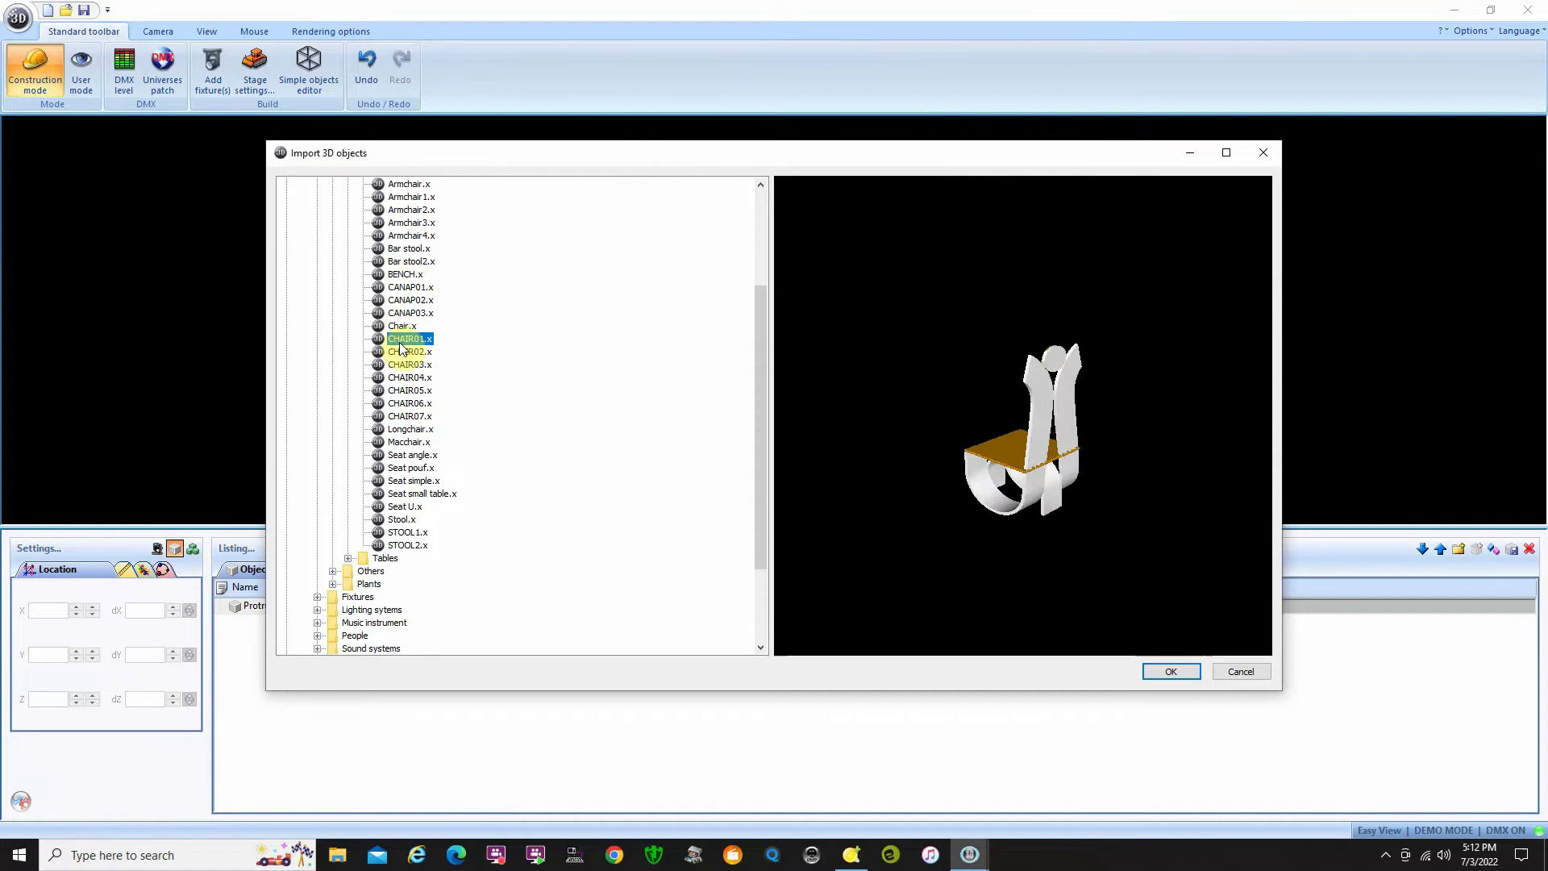
pyautogui.click(411, 533)
pyautogui.click(416, 546)
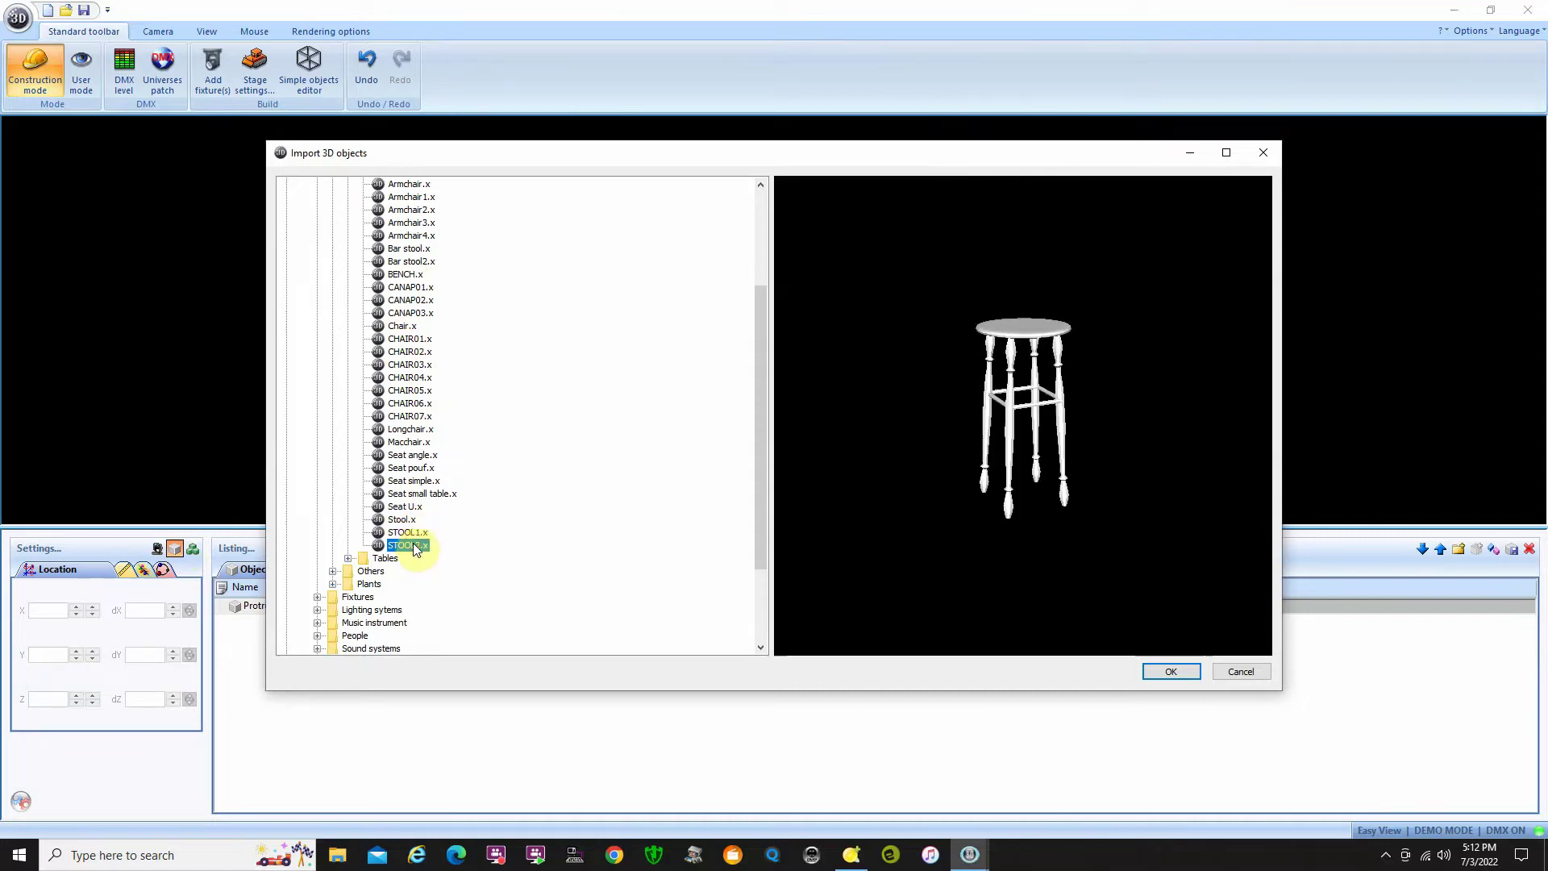
# Import STOOL2.x and set its location to Z 1.00 and Y 1.00
pyautogui.click(1170, 670)
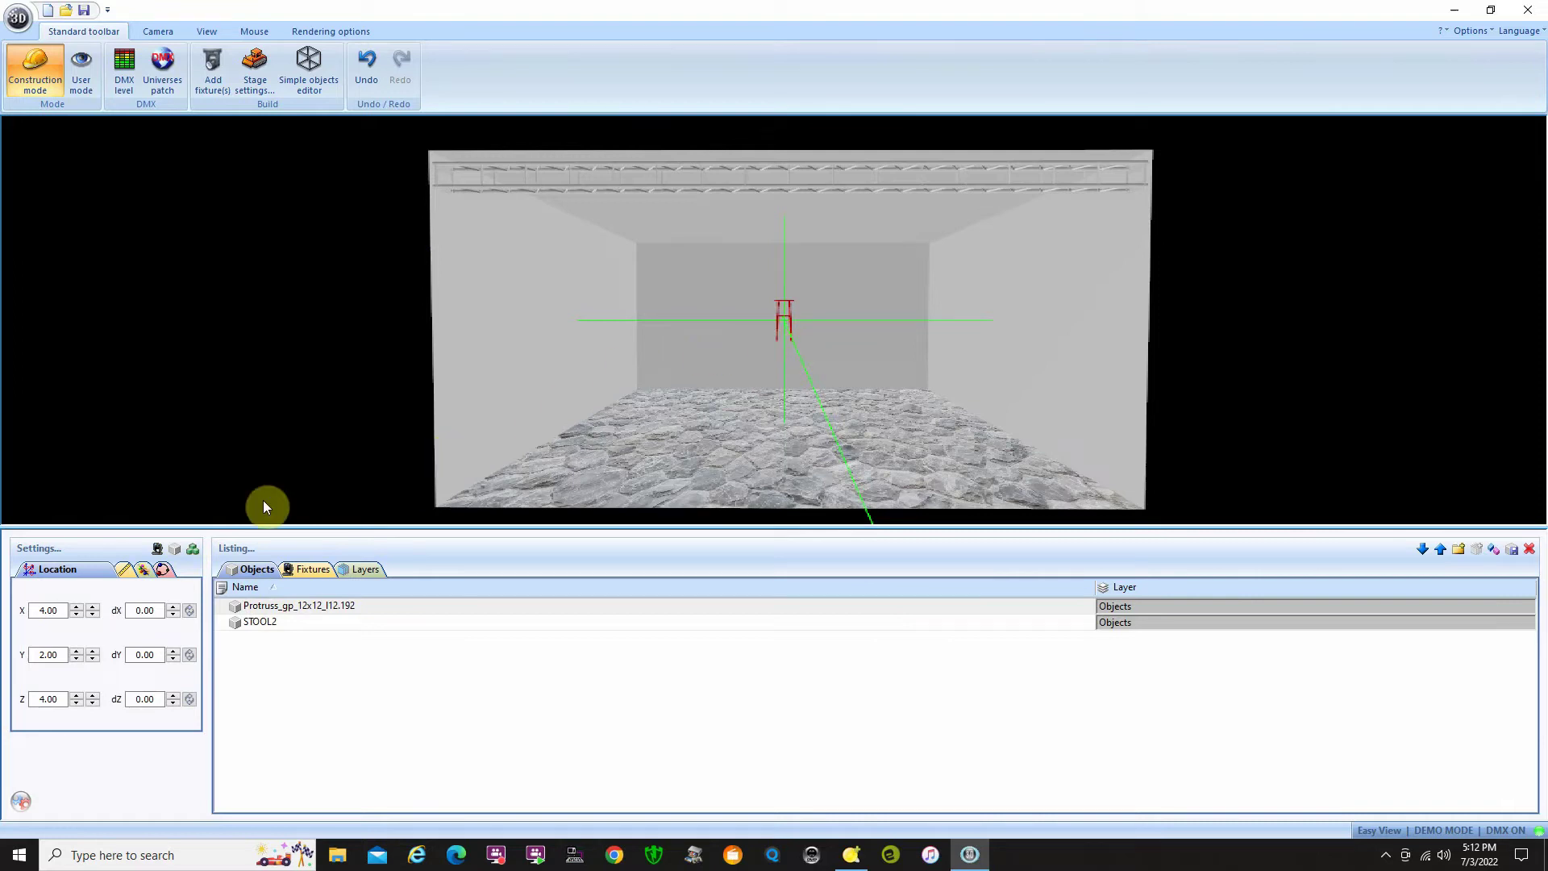
pyautogui.click(77, 702)
pyautogui.click(77, 702)
pyautogui.click(78, 703)
pyautogui.click(77, 658)
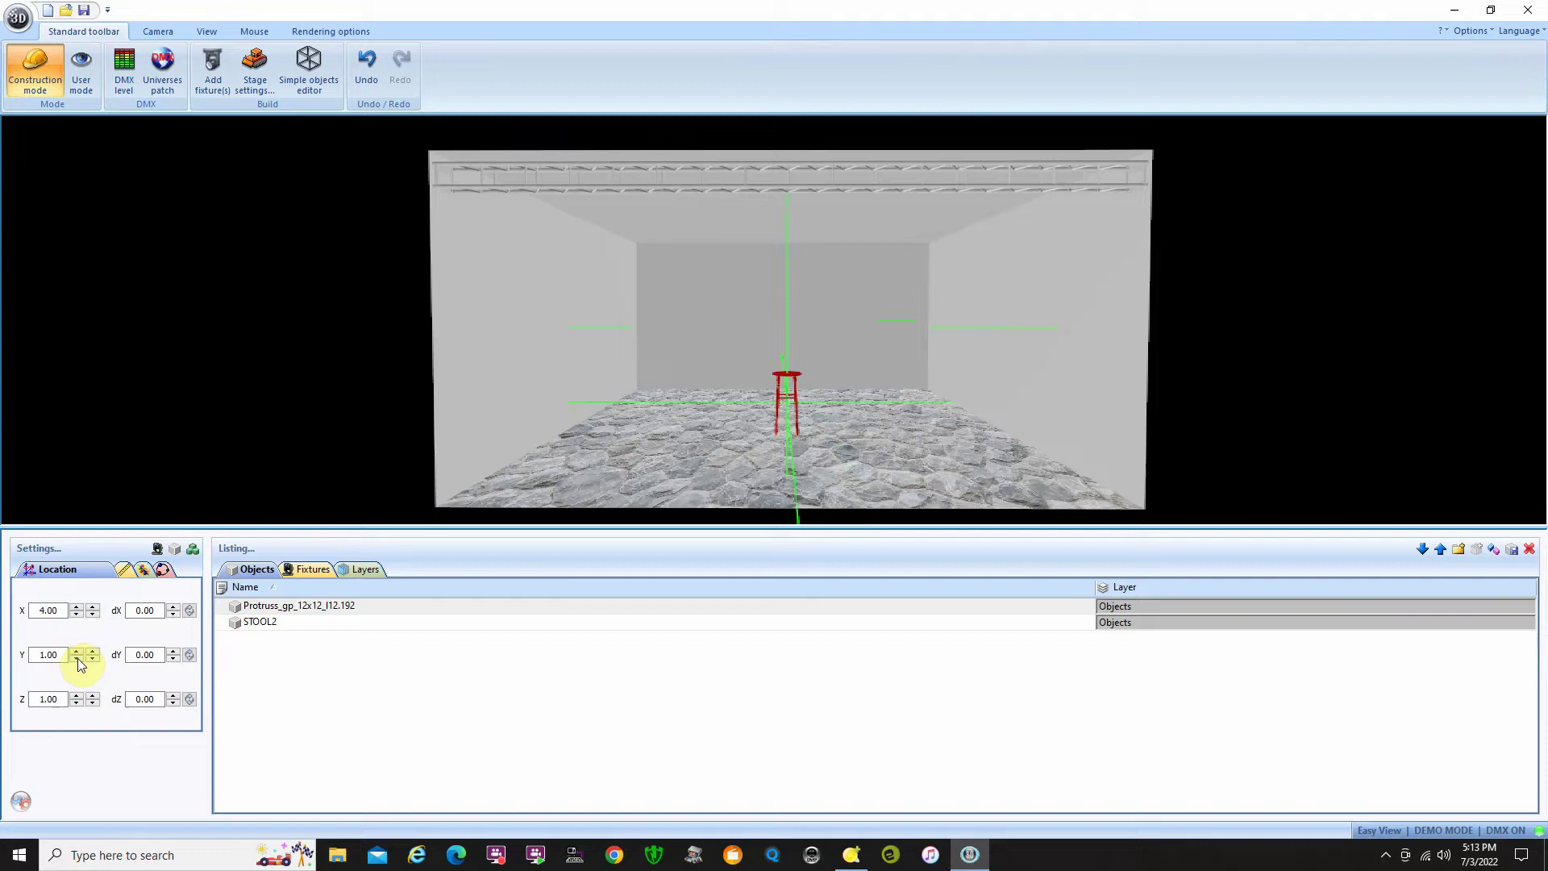
pyautogui.click(78, 658)
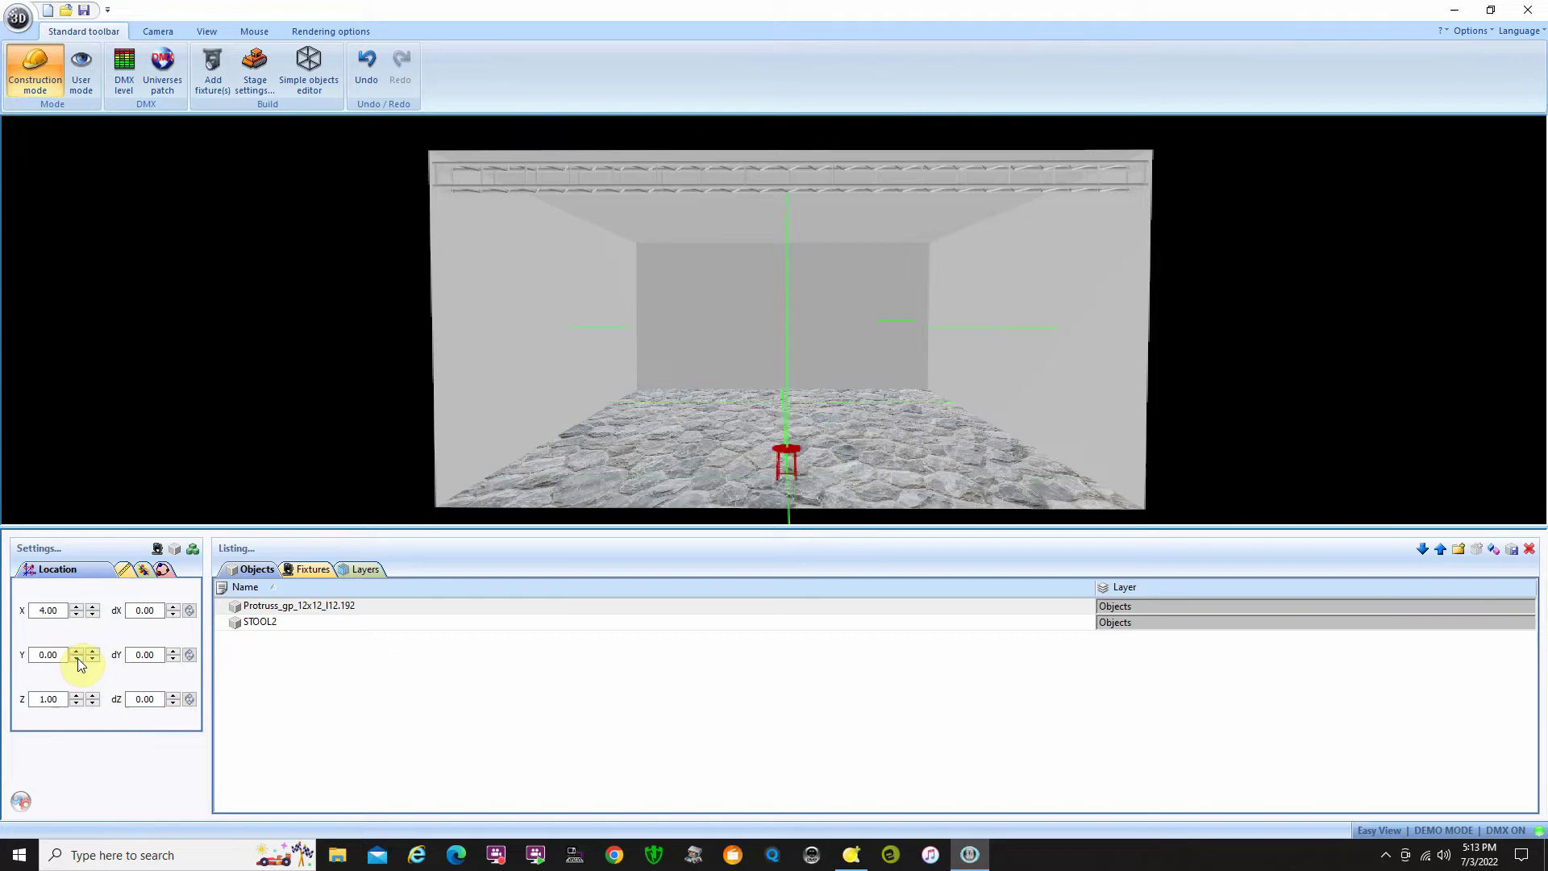
pyautogui.click(77, 650)
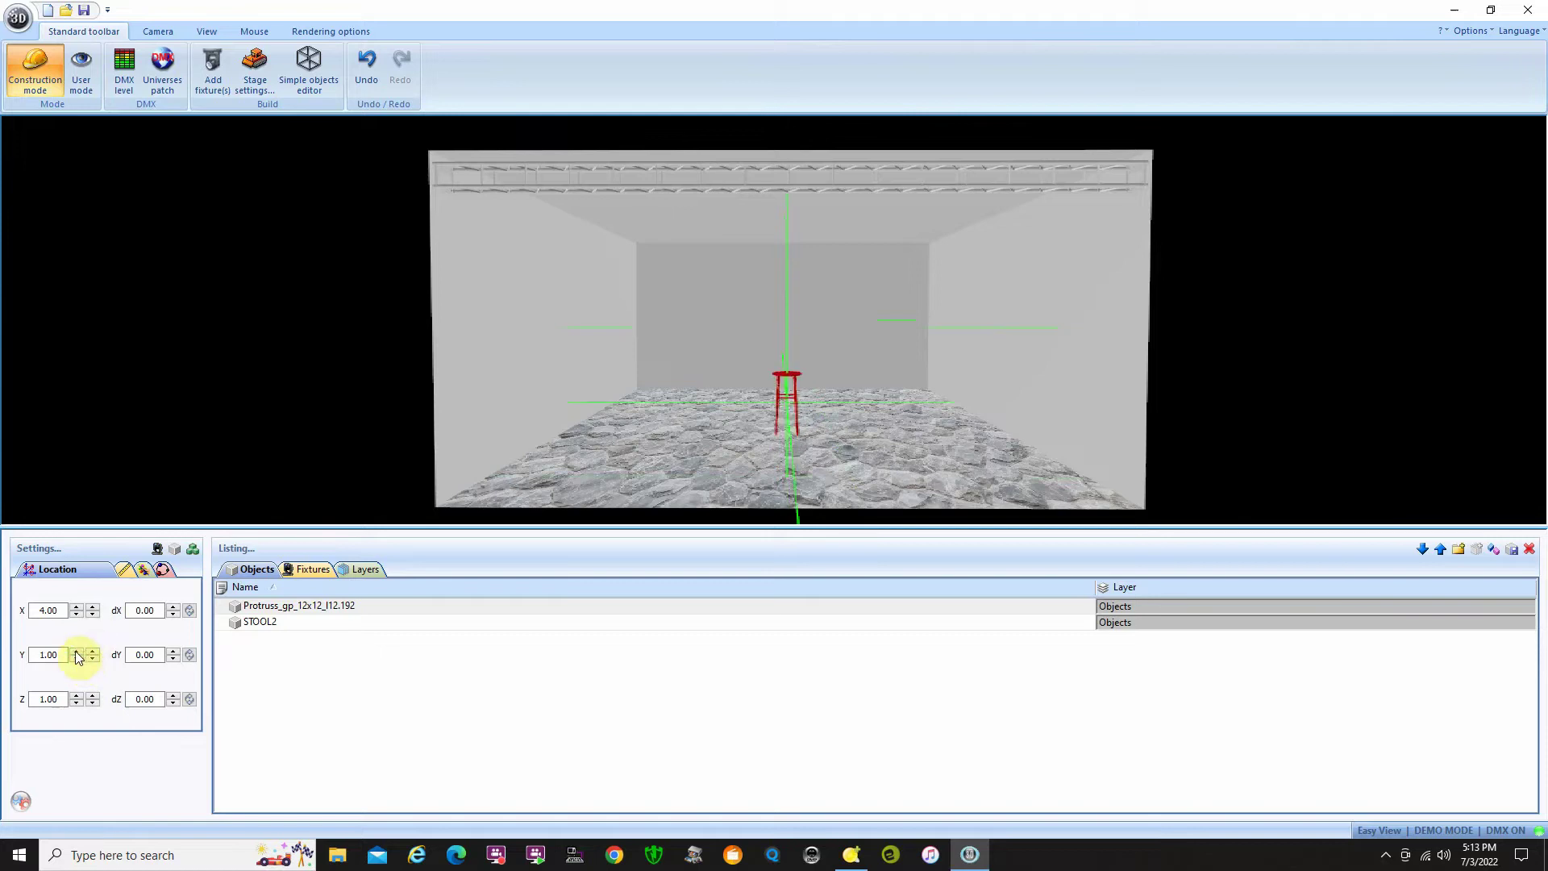
# Lower the stool to Y 0.45 so it rests on the floor
pyautogui.moveTo(321, 473); pyautogui.dragTo(432, 449)
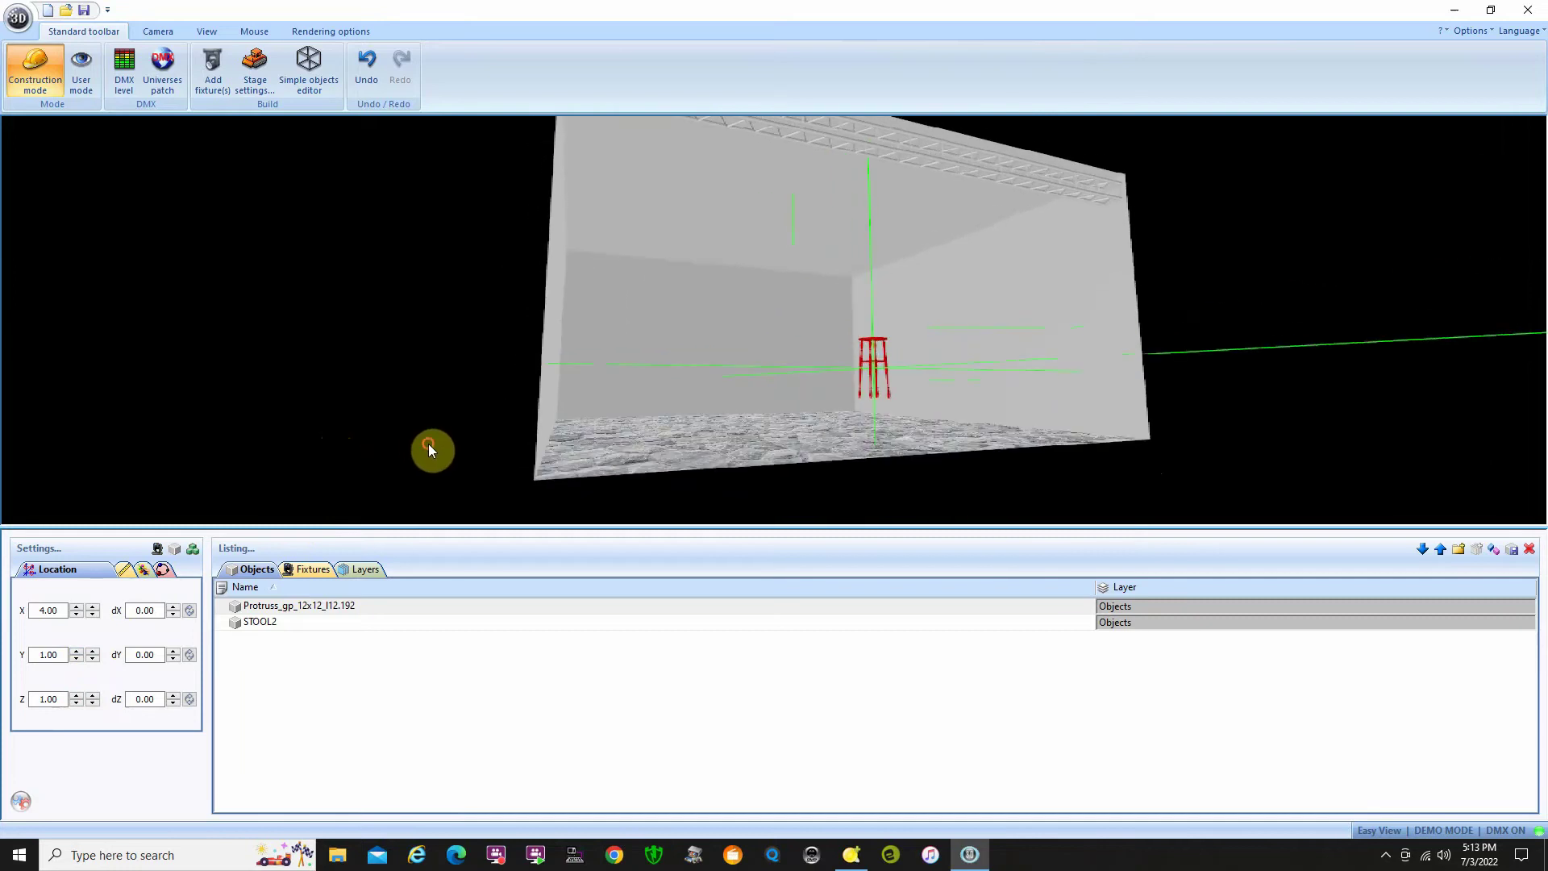
pyautogui.click(93, 659)
pyautogui.click(93, 659)
pyautogui.click(93, 659)
pyautogui.click(93, 659)
pyautogui.click(92, 659)
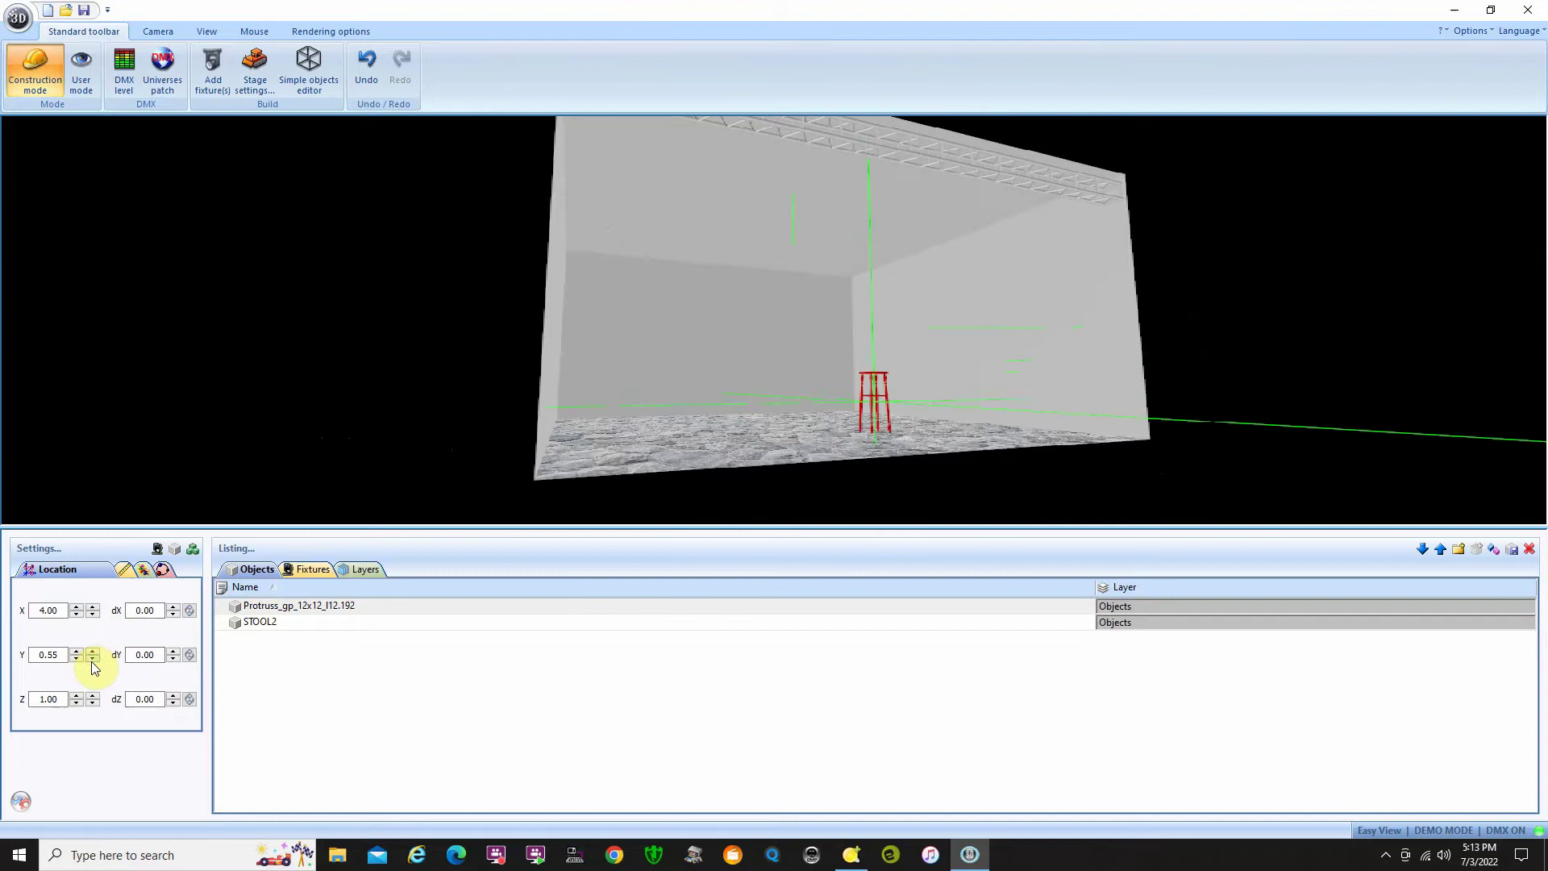
pyautogui.click(93, 659)
pyautogui.click(92, 659)
pyautogui.click(93, 659)
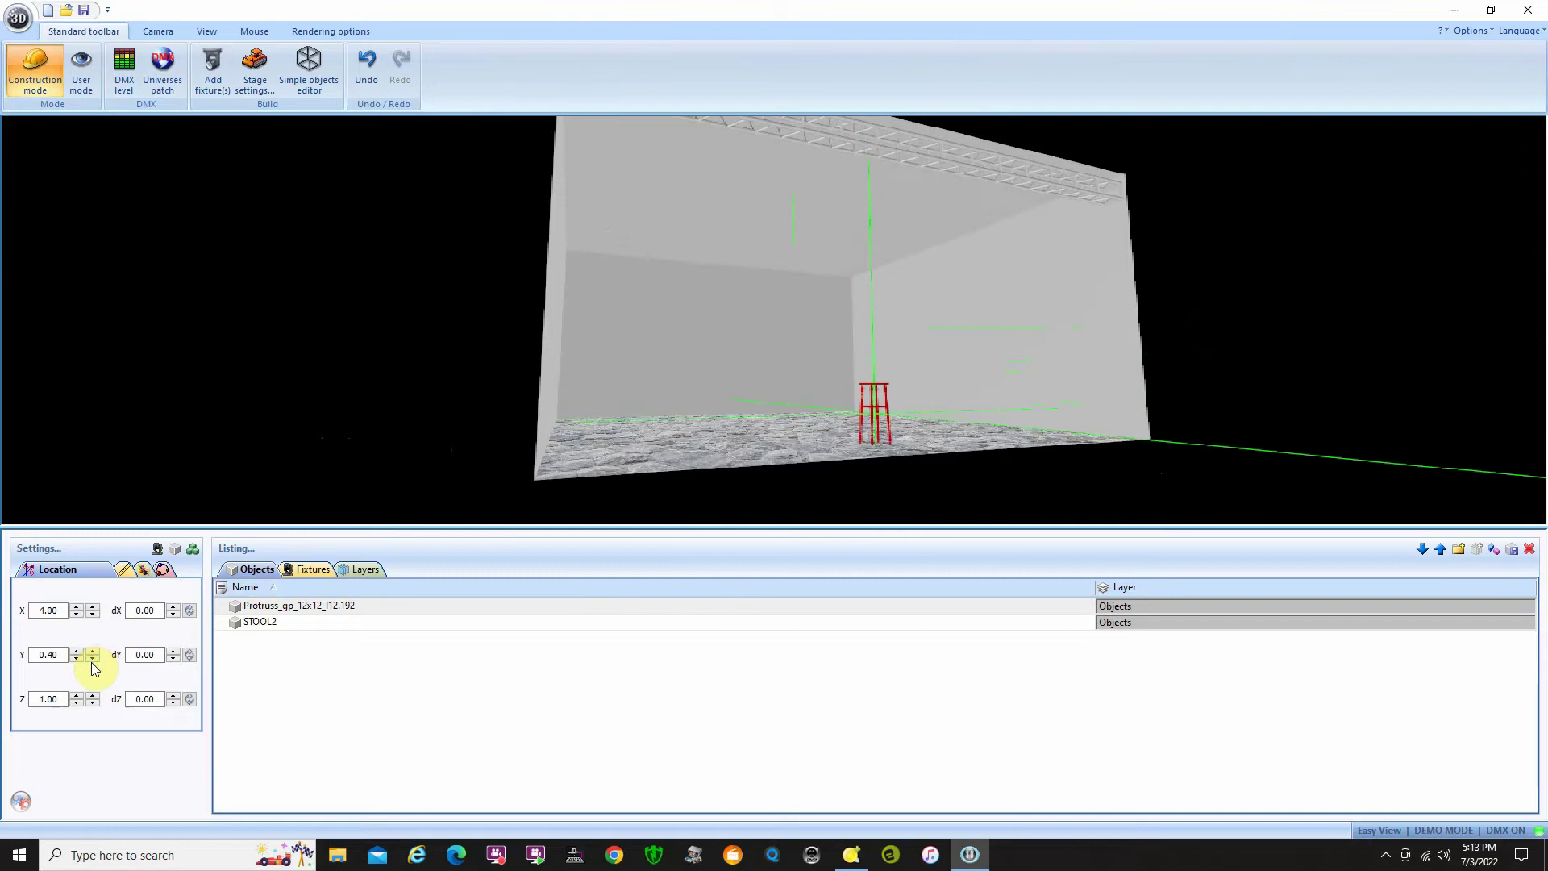
pyautogui.click(93, 654)
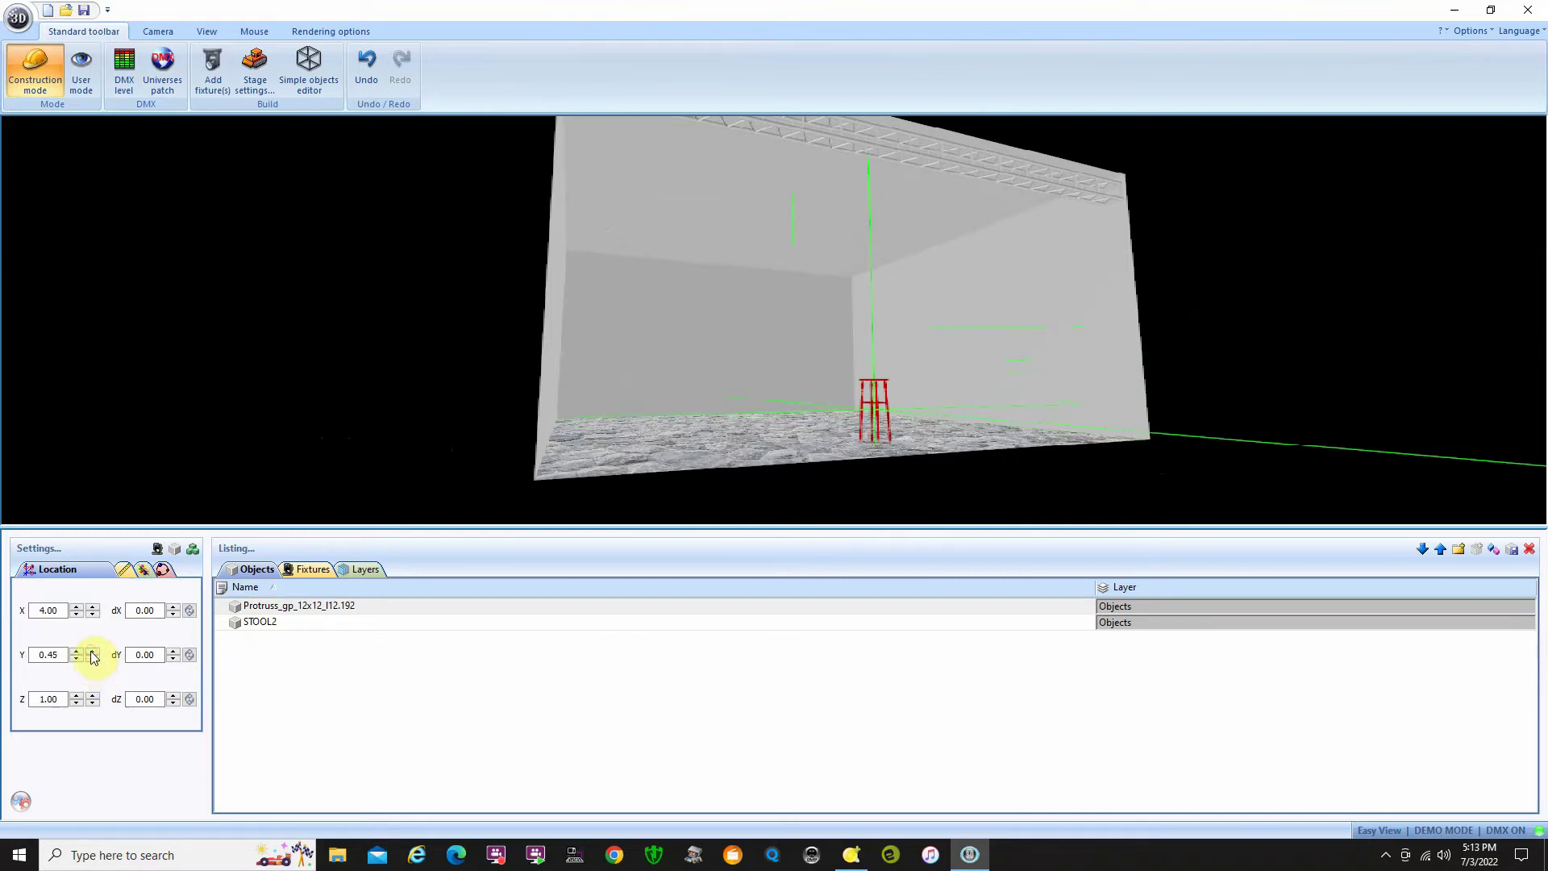
# Move the stool left to X 2.00, viewing the stage head-on
pyautogui.moveTo(505, 429); pyautogui.dragTo(419, 436)
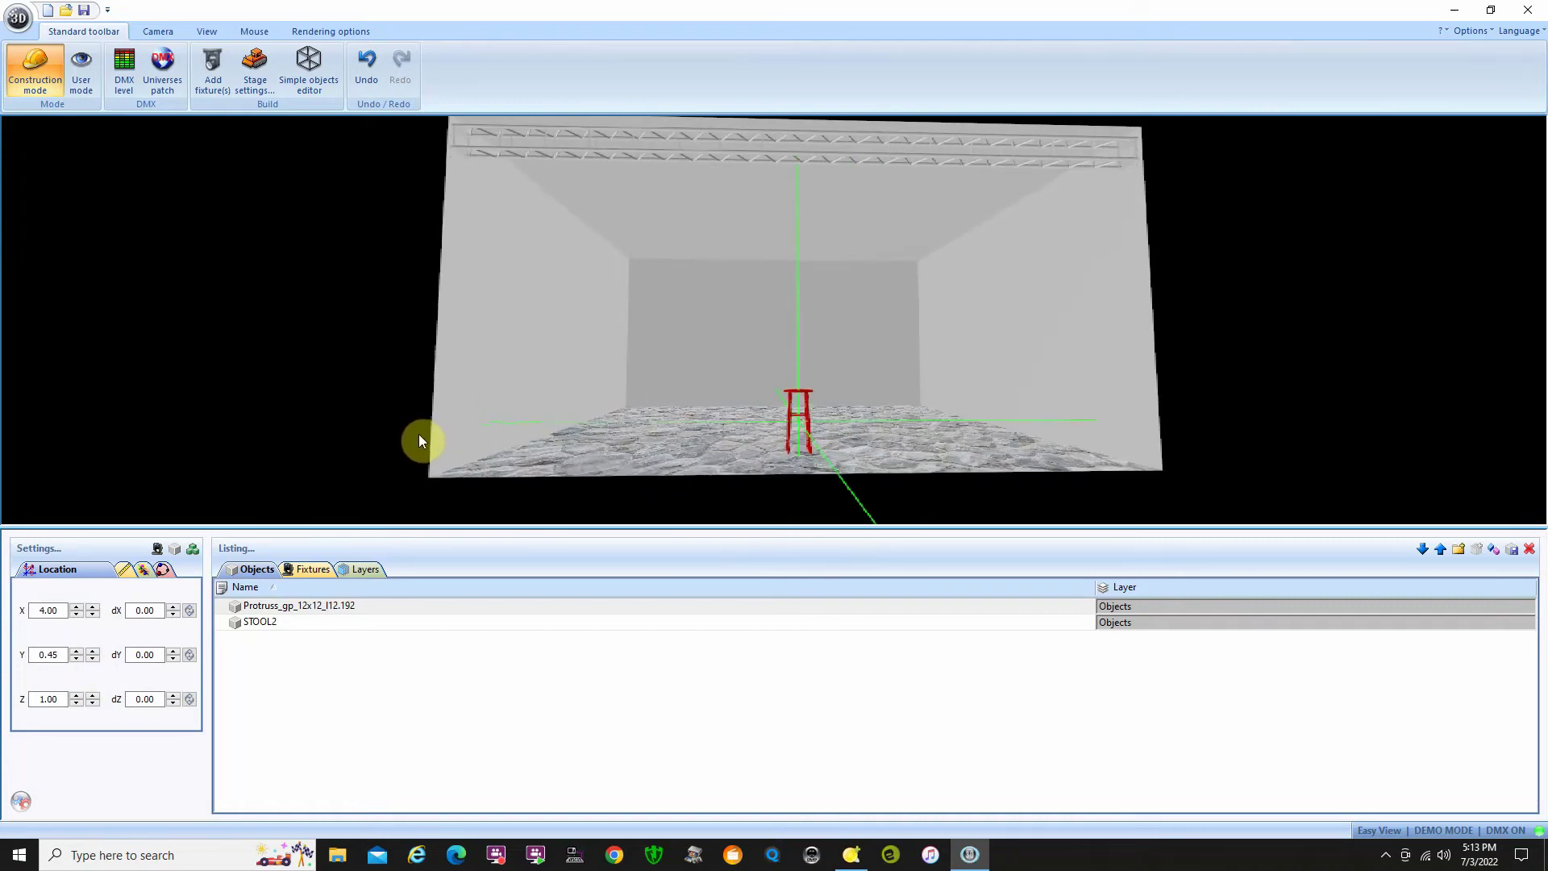
pyautogui.click(77, 614)
pyautogui.click(77, 614)
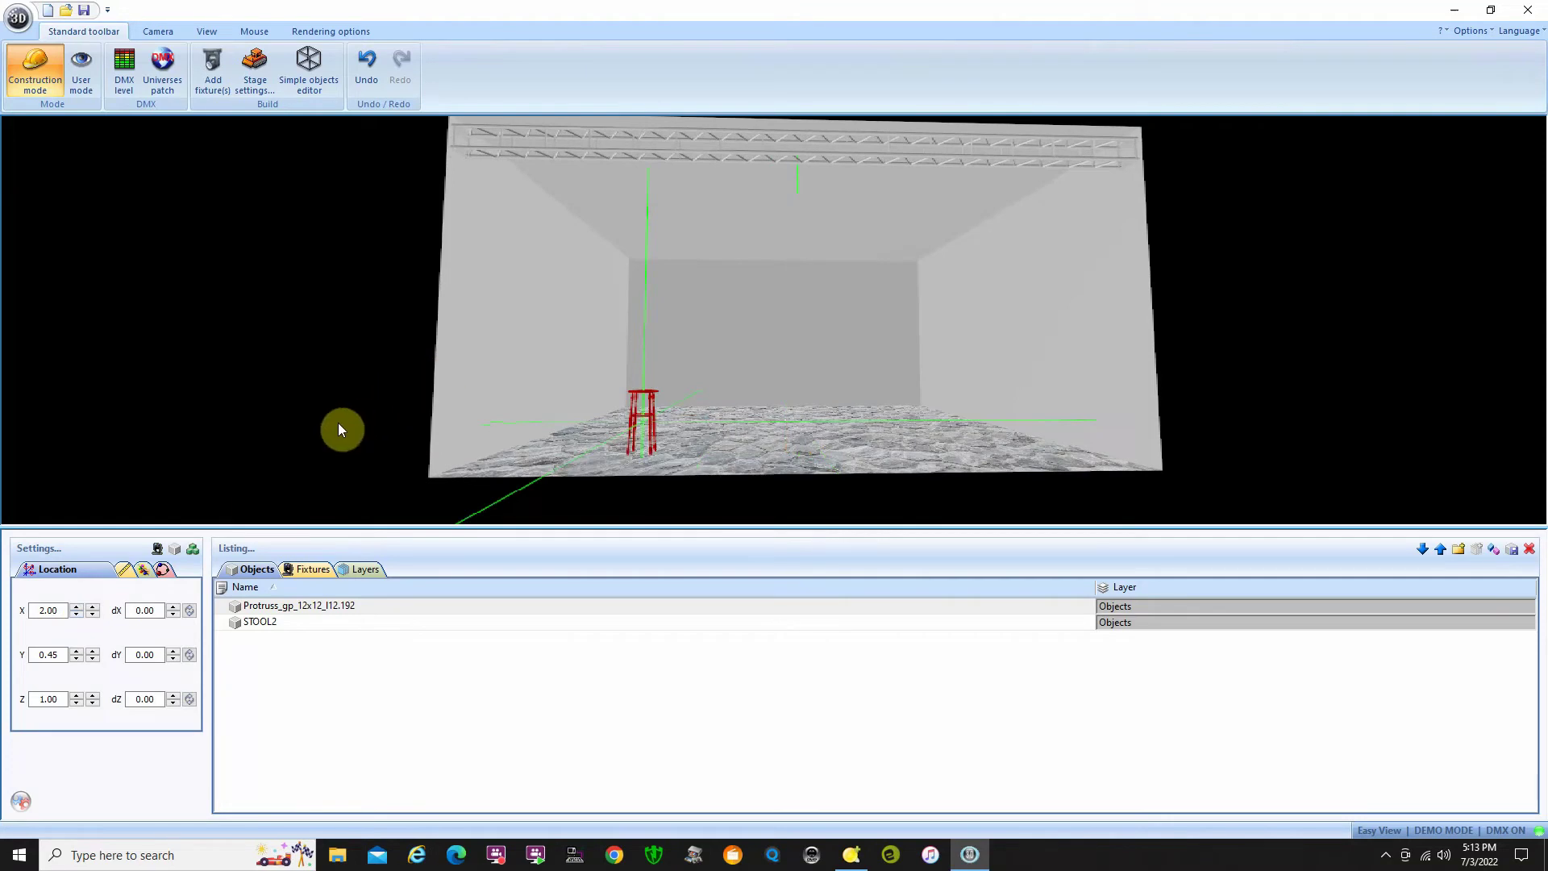
pyautogui.click(379, 591)
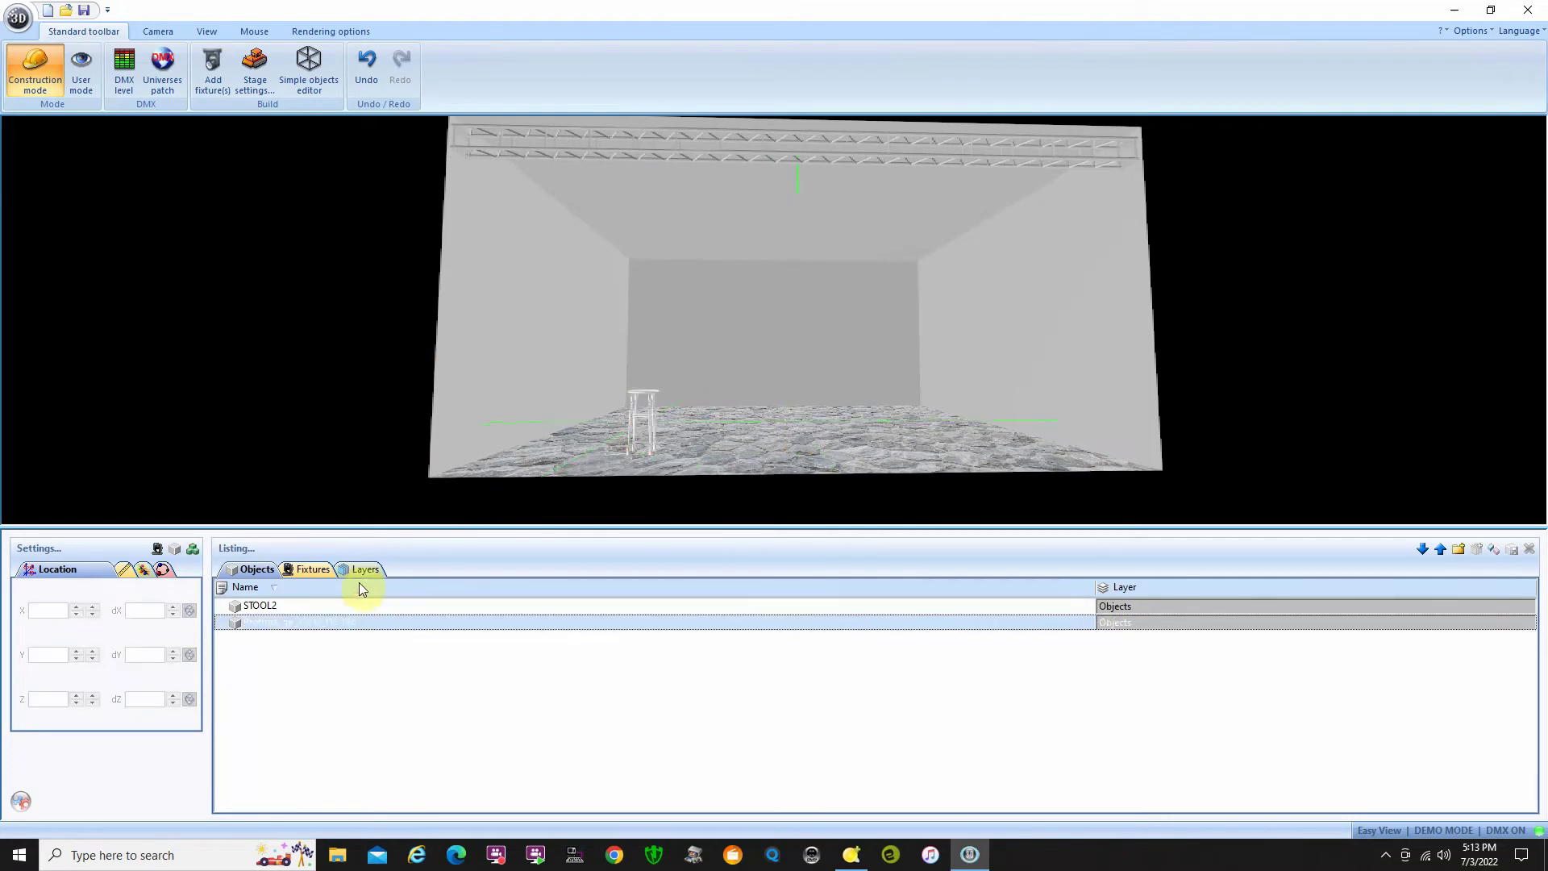
pyautogui.moveTo(424, 385); pyautogui.dragTo(541, 393)
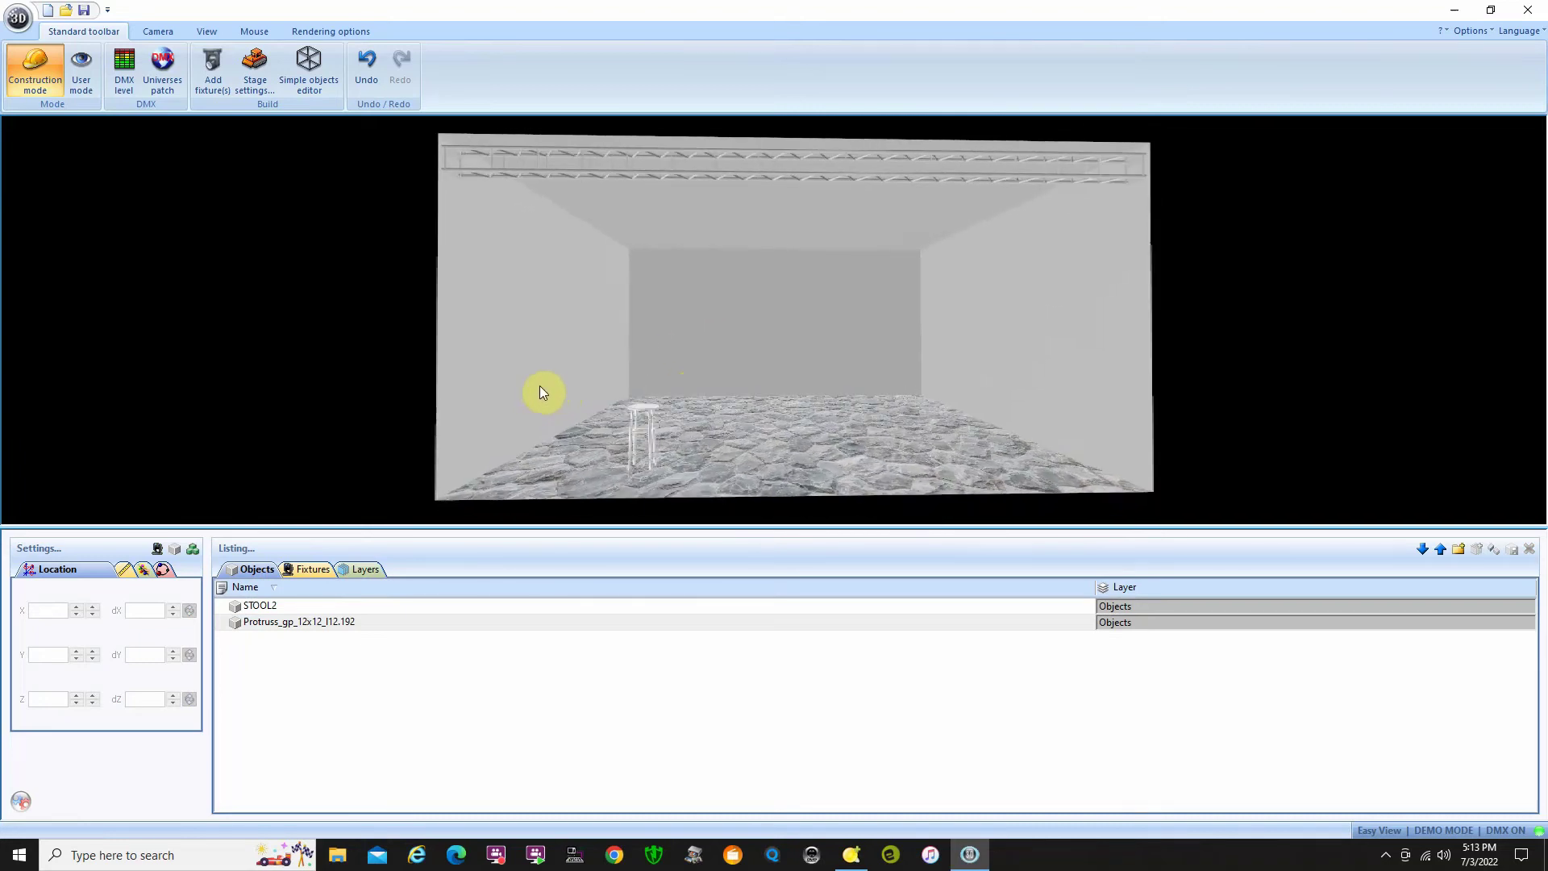
pyautogui.click(647, 410)
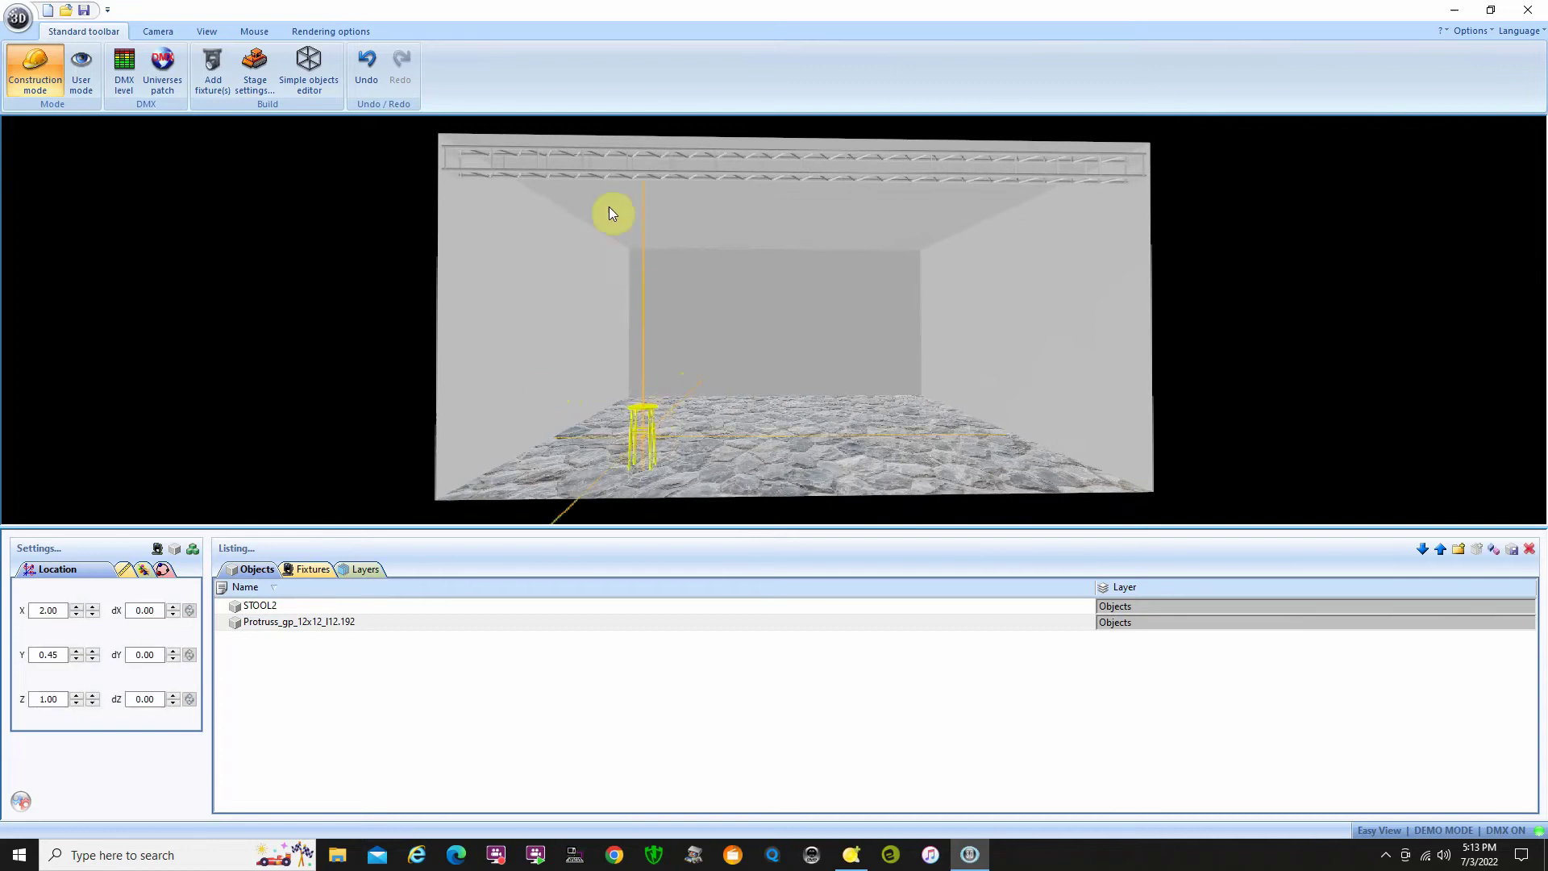
pyautogui.click(597, 172)
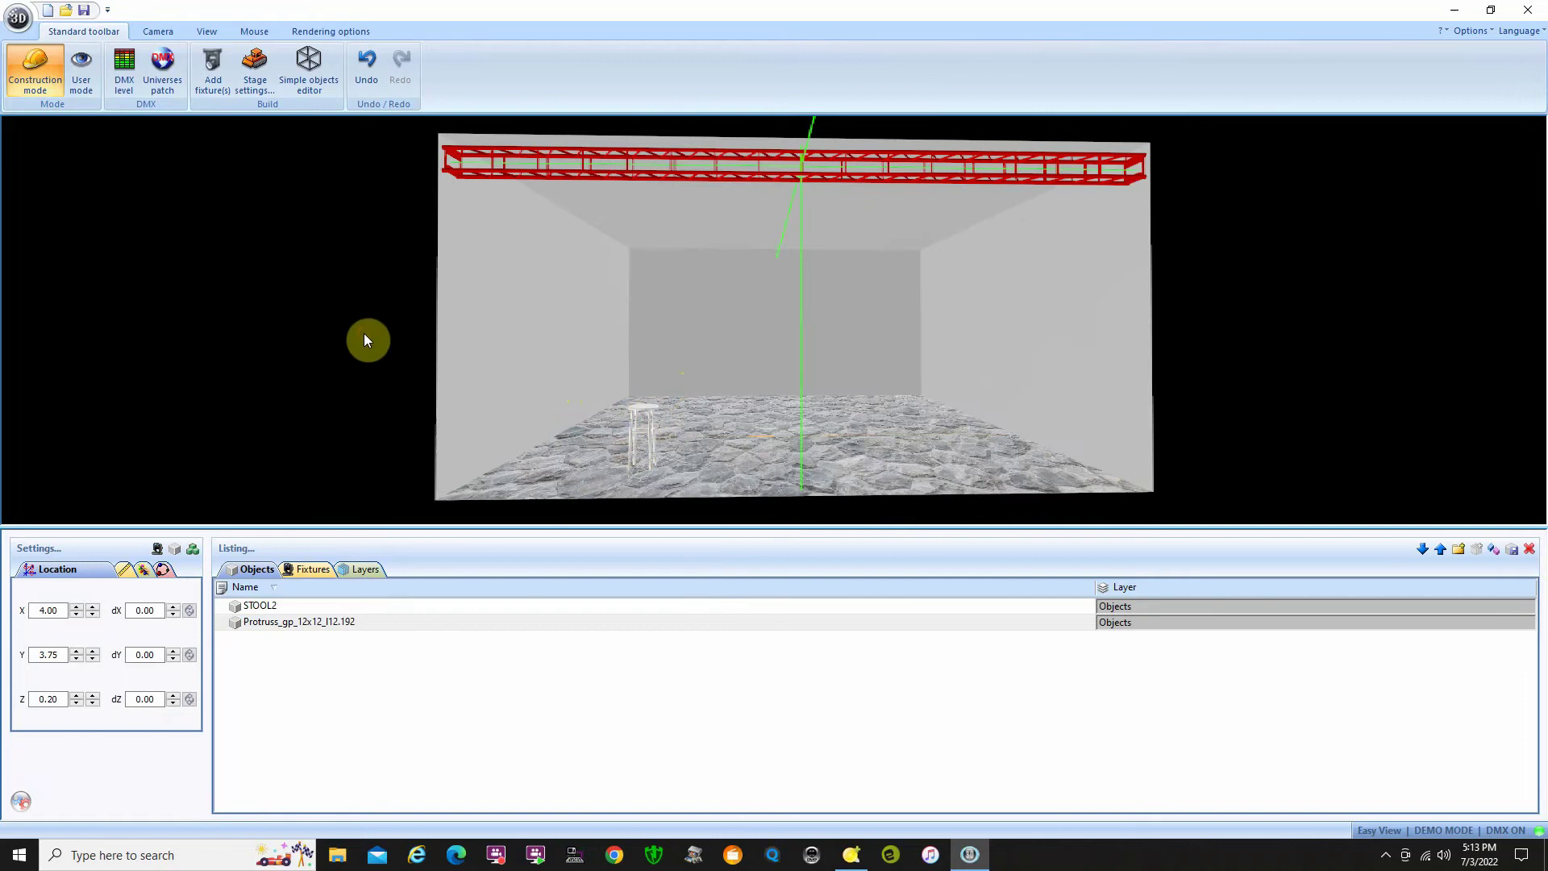
pyautogui.click(283, 608)
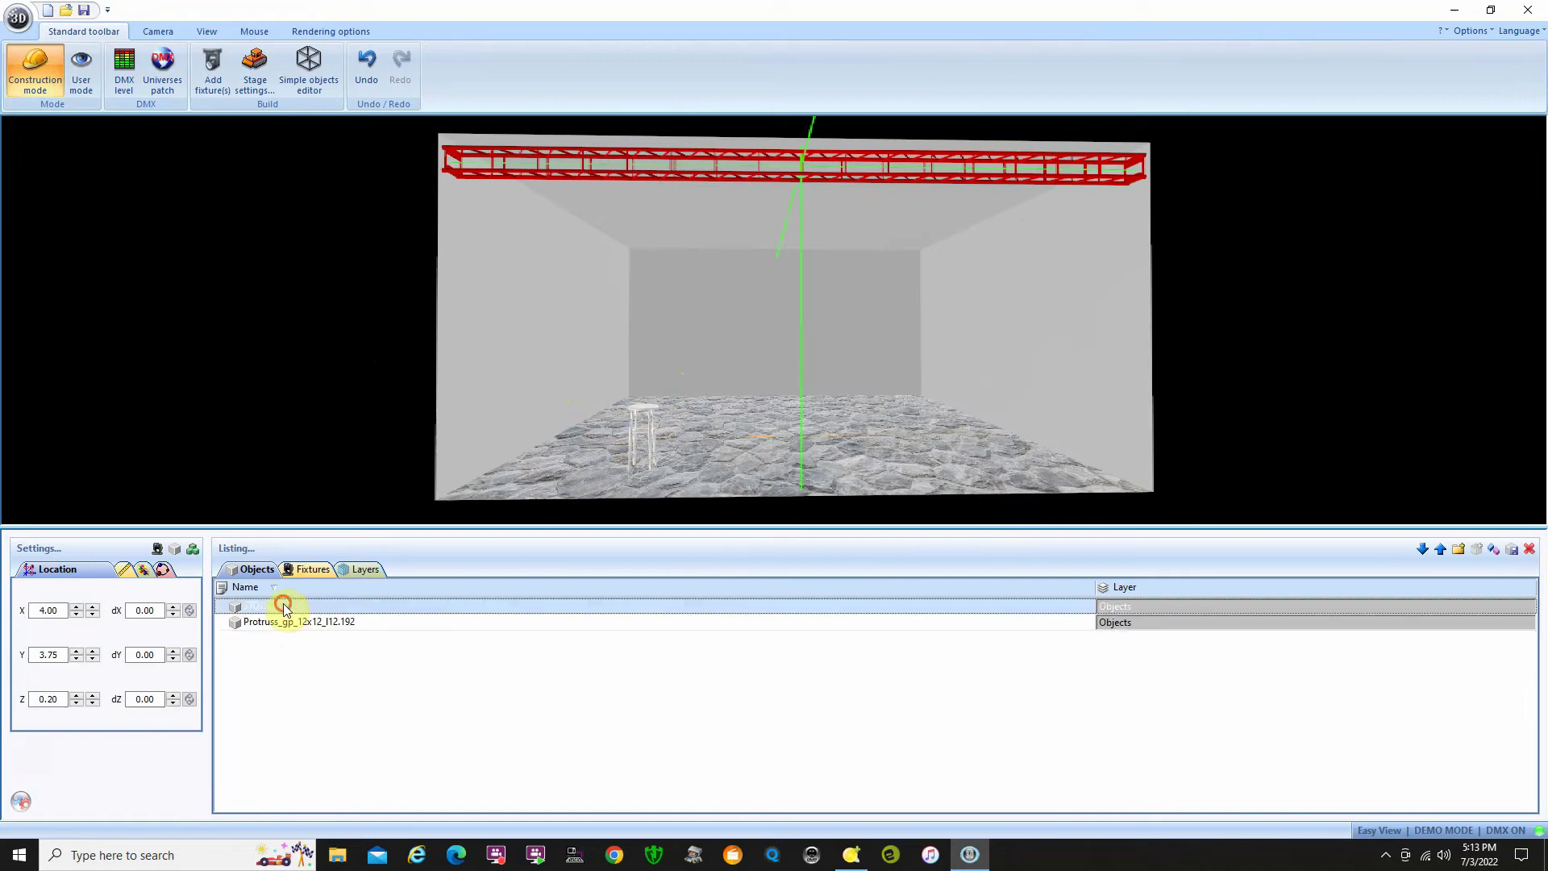
pyautogui.click(305, 624)
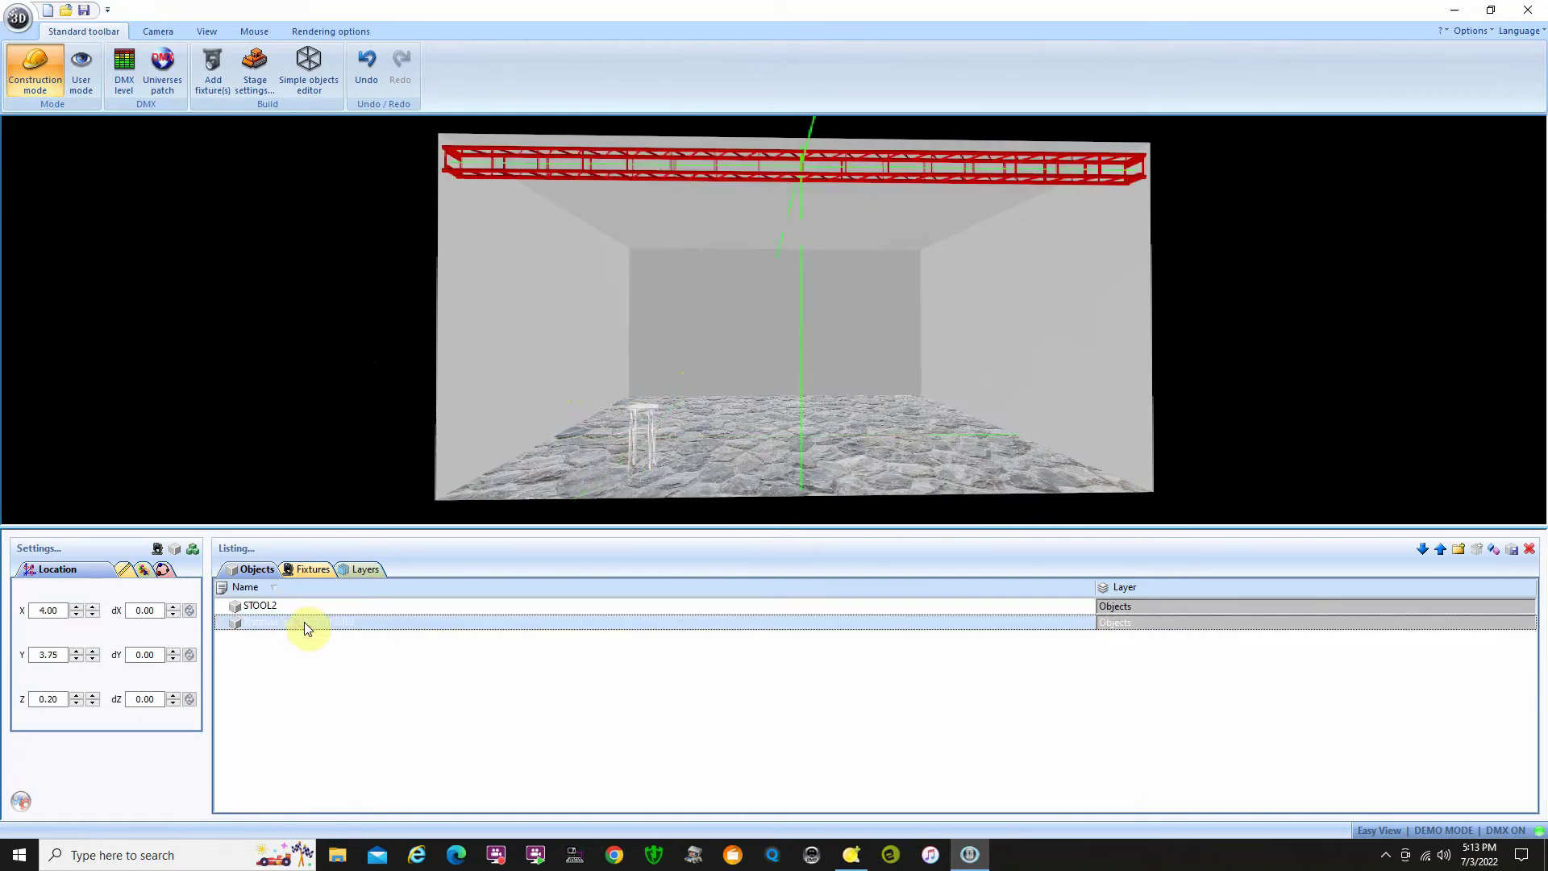
pyautogui.click(290, 606)
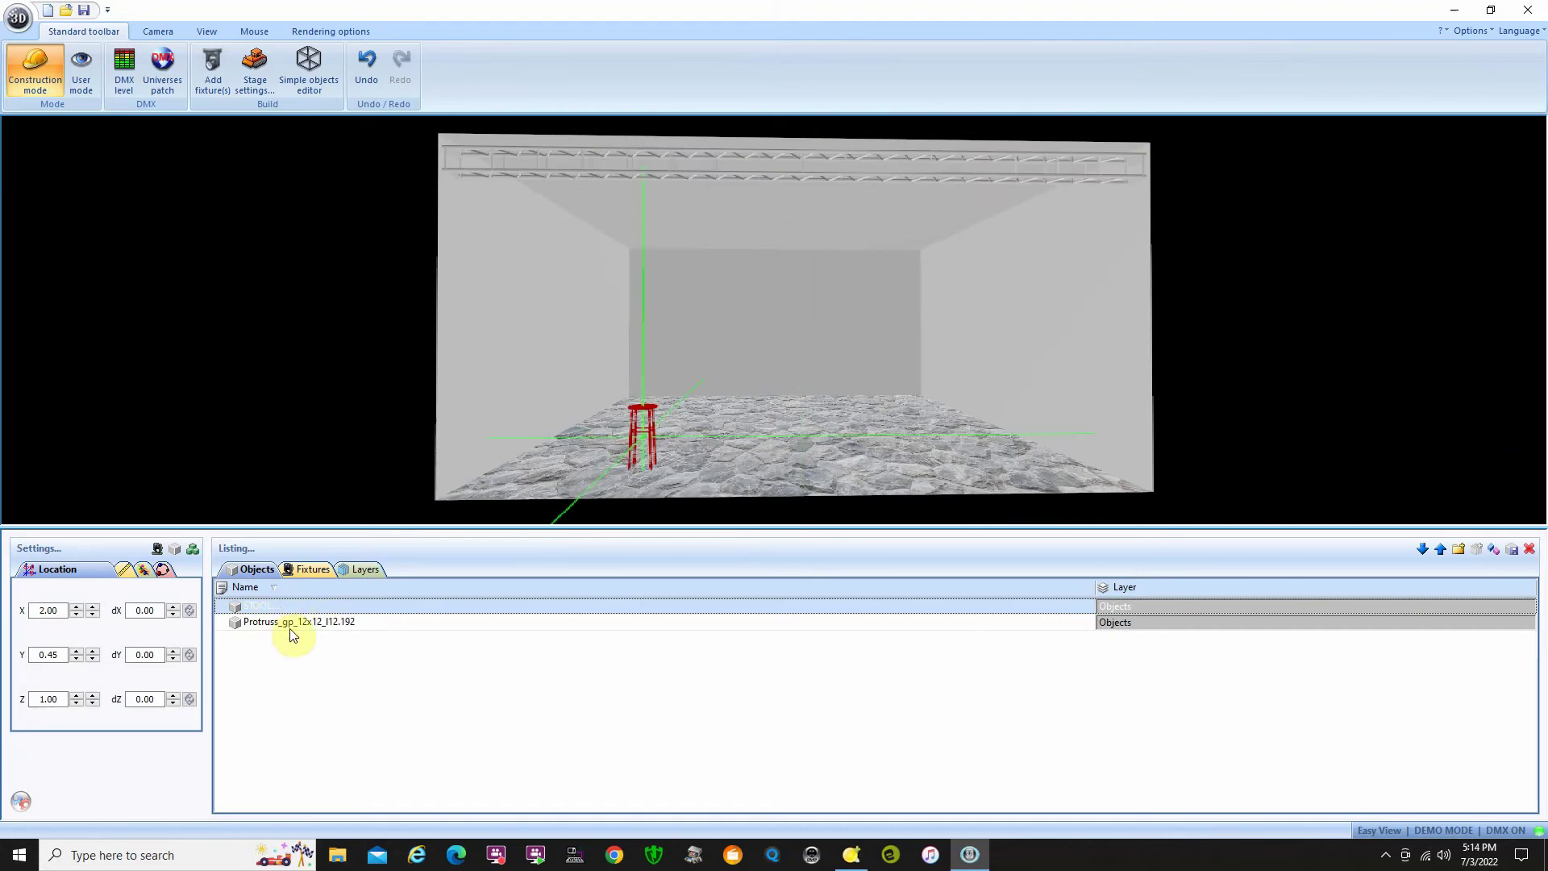
pyautogui.click(306, 589)
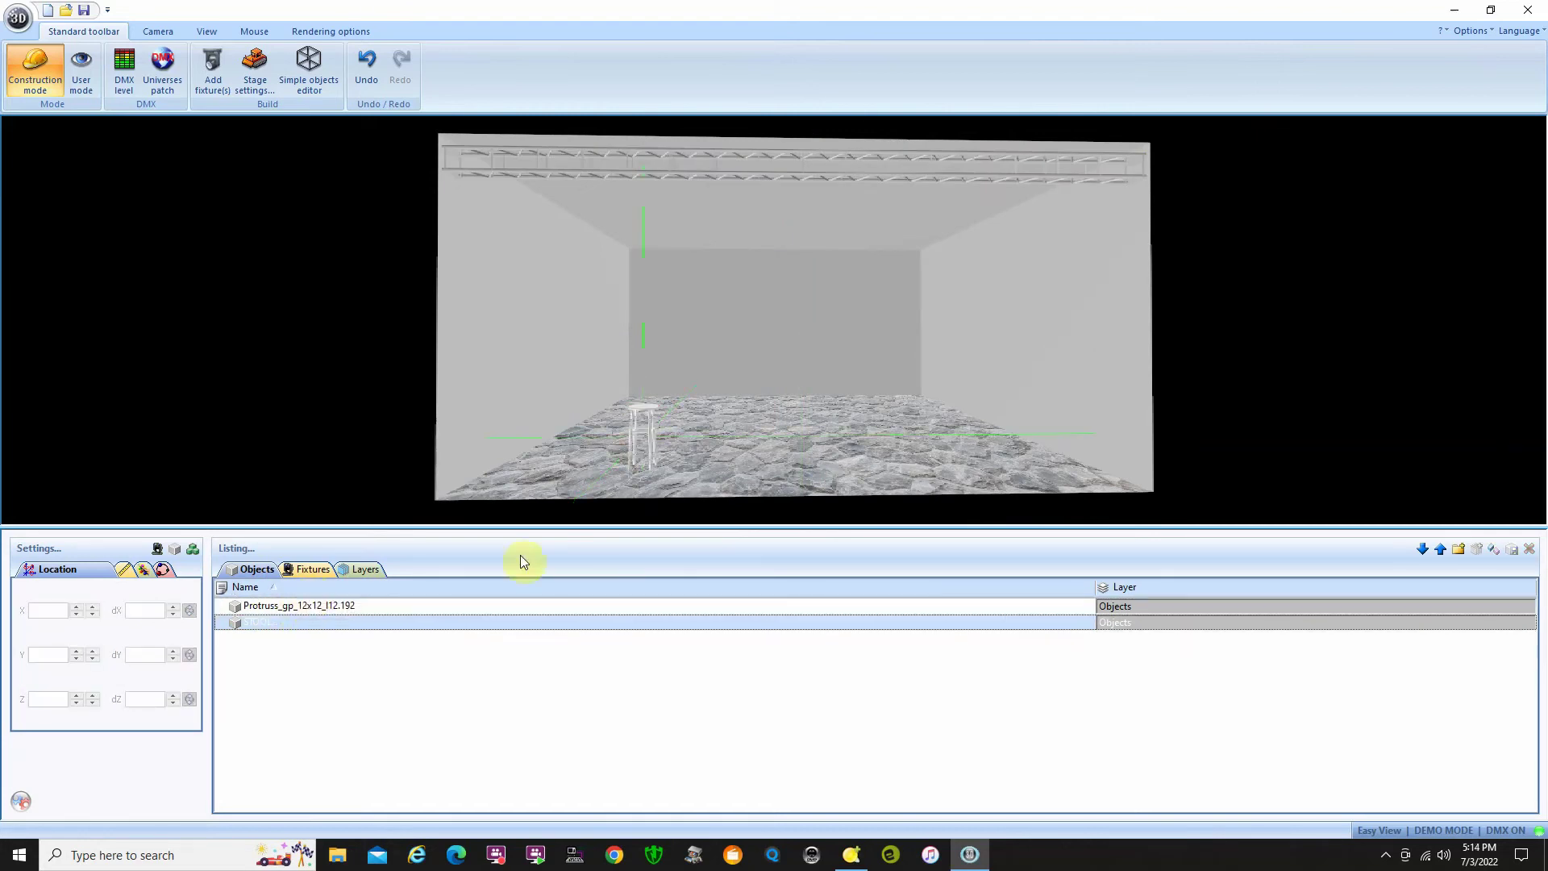
pyautogui.moveTo(479, 471); pyautogui.dragTo(255, 371)
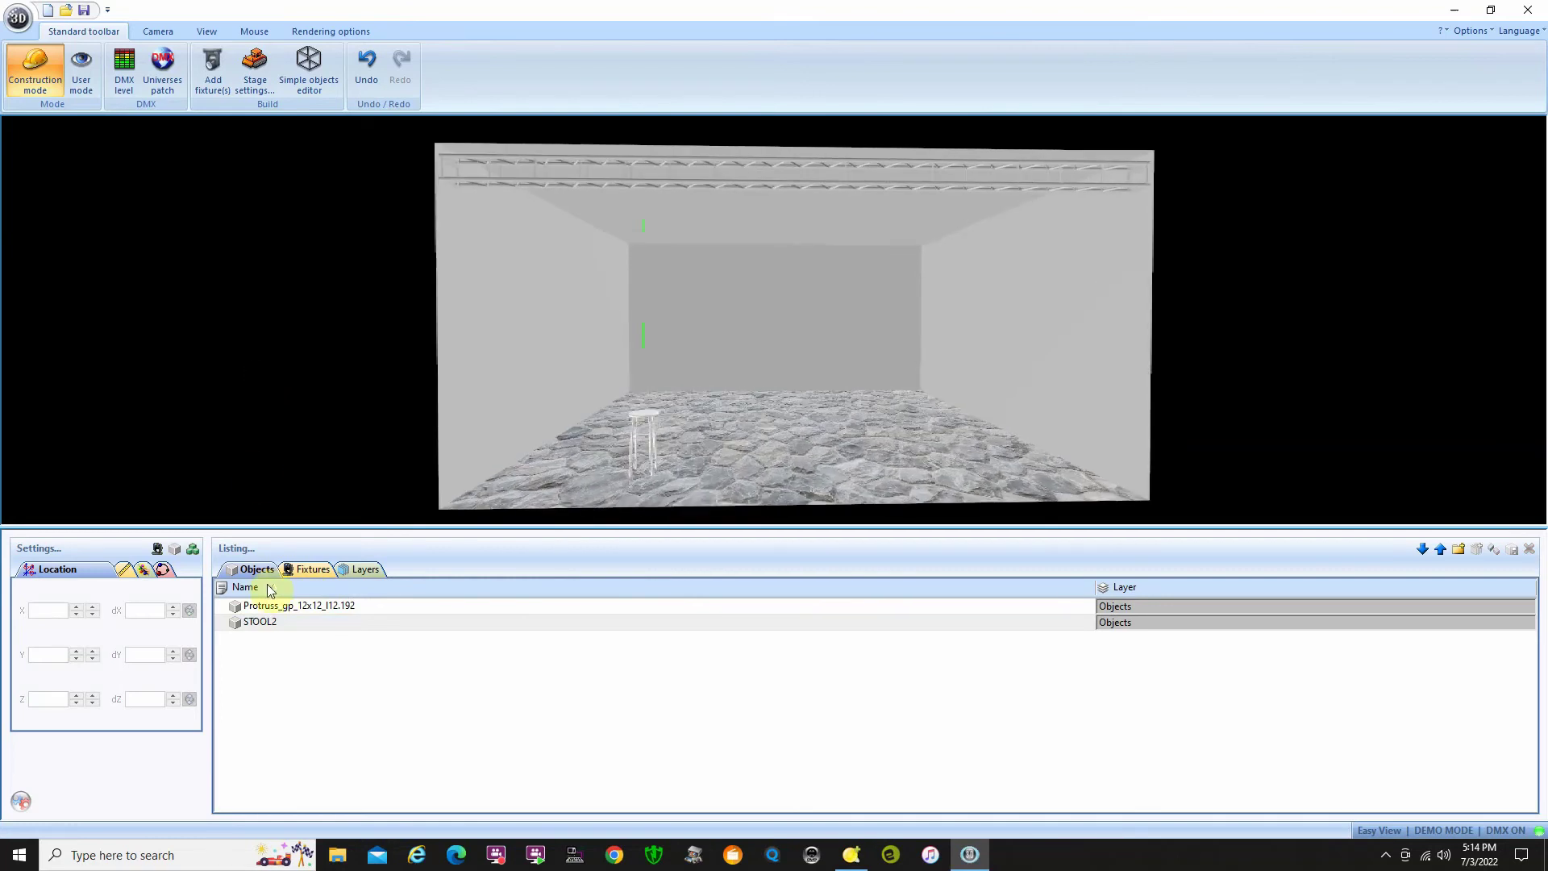
# Select STOOL2 and switch its colour from a custom red to blue
pyautogui.click(295, 626)
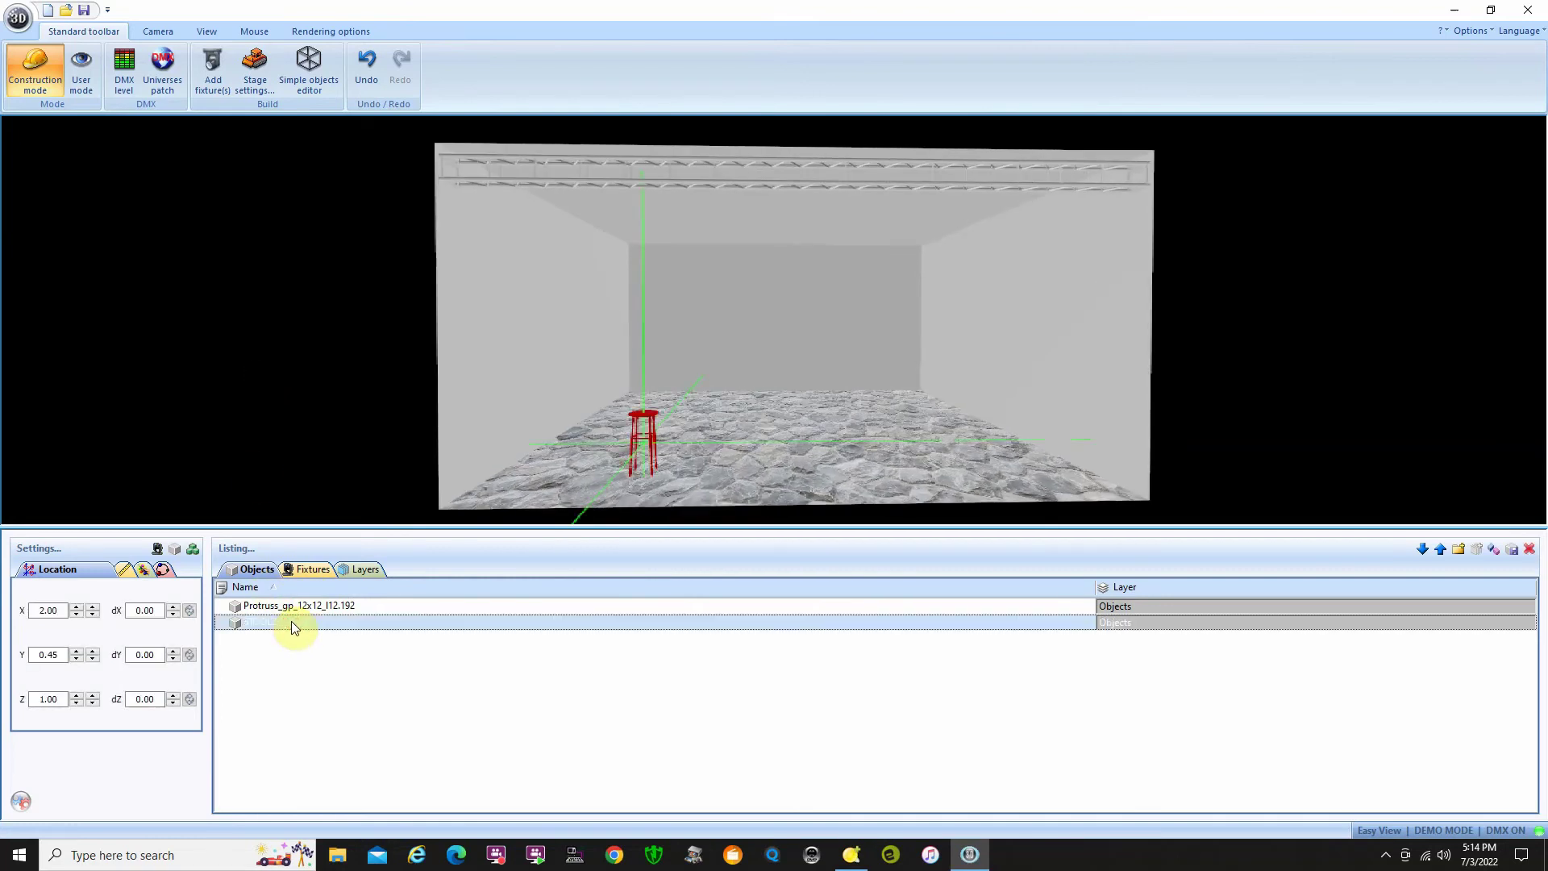
pyautogui.click(129, 571)
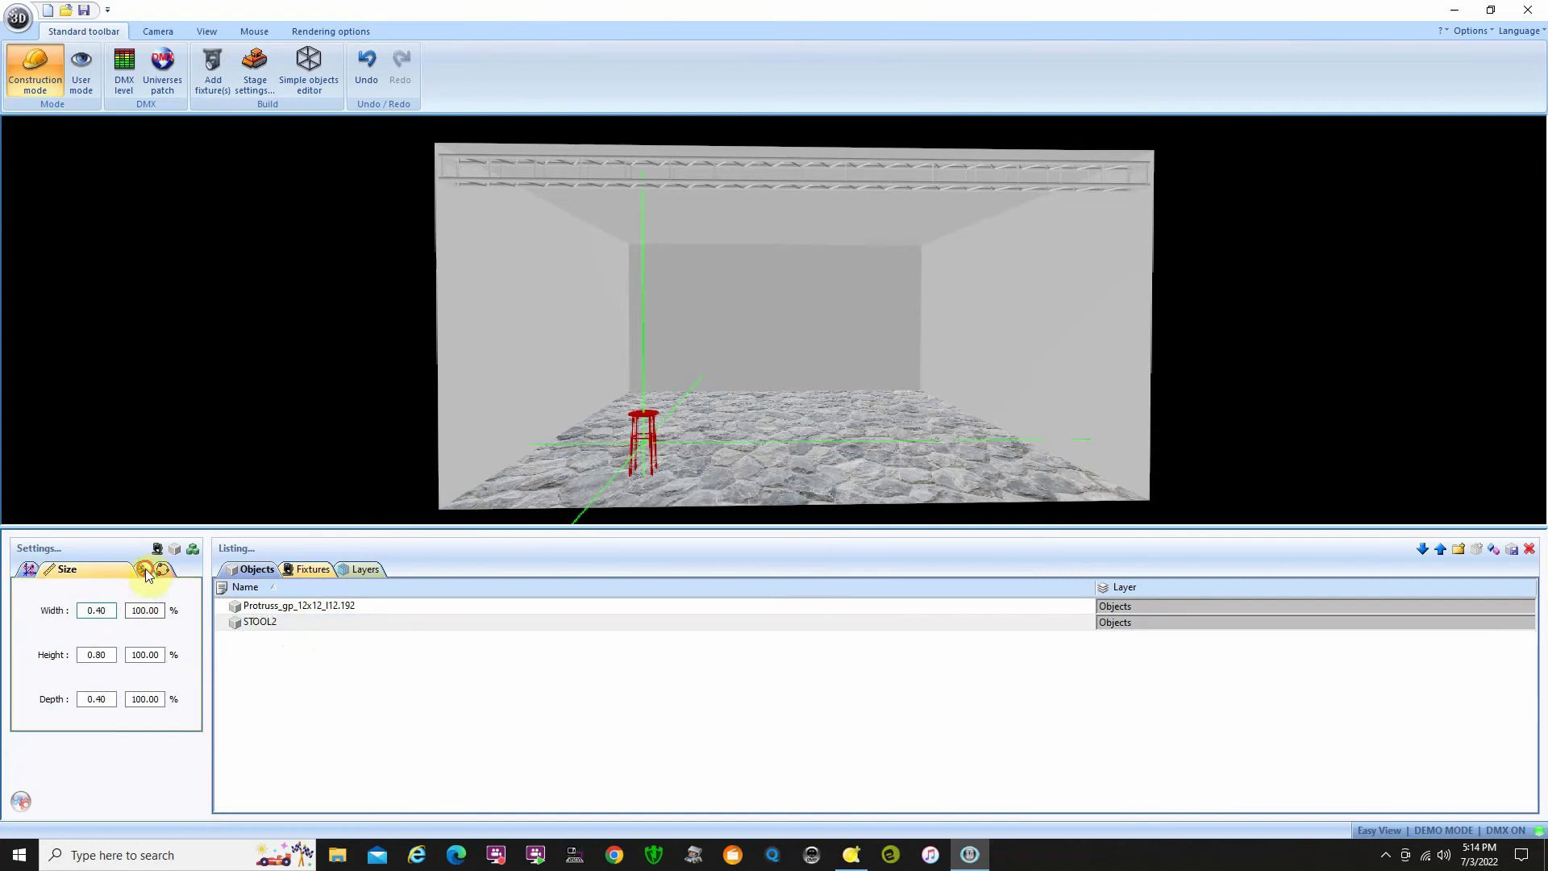
pyautogui.click(144, 570)
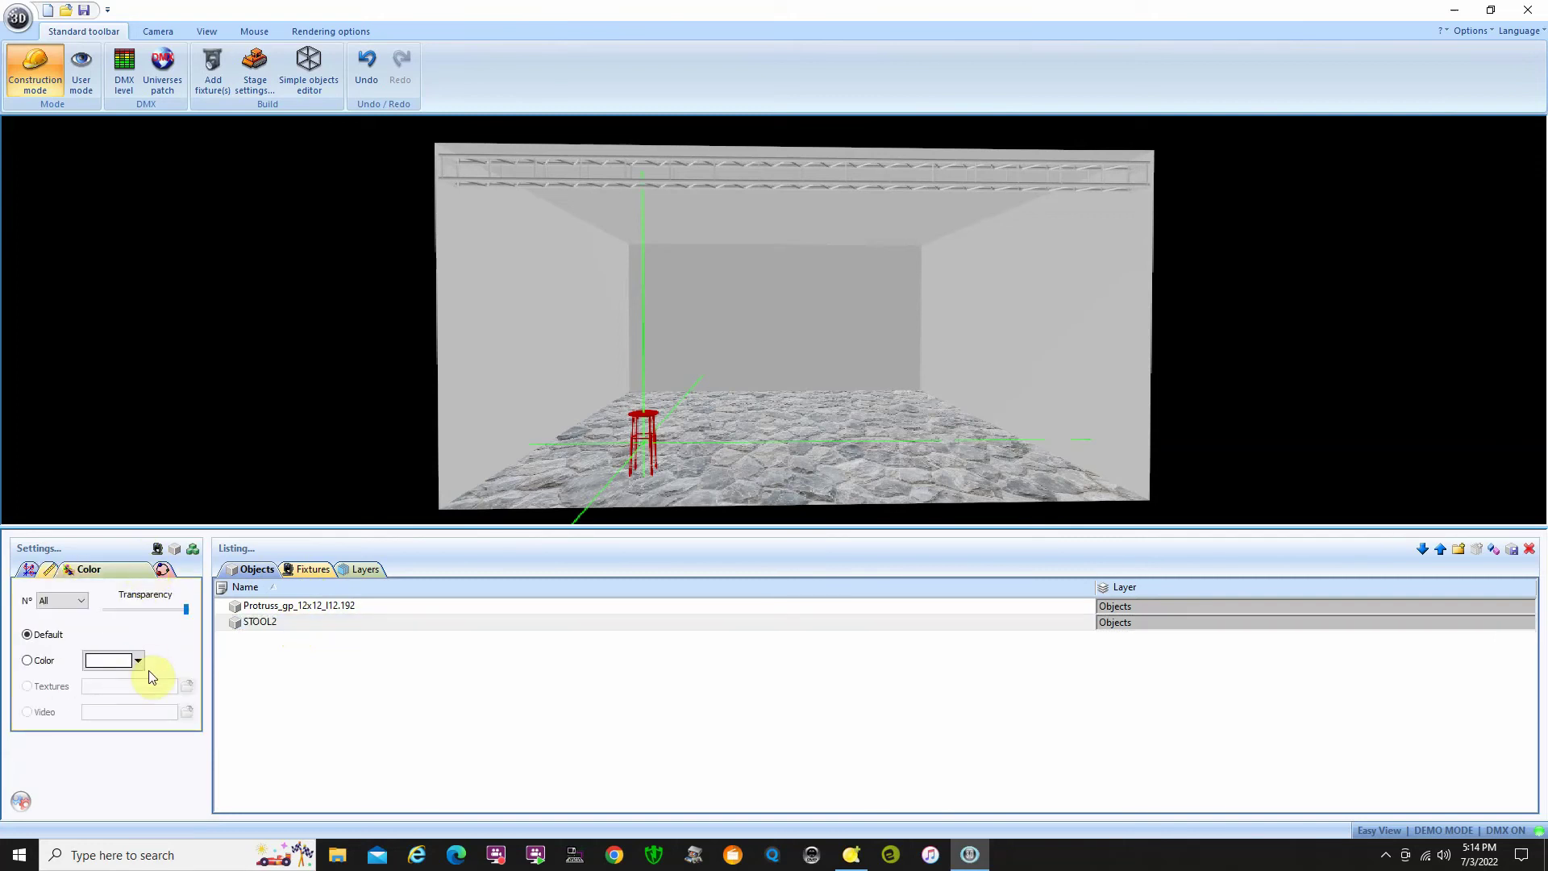
pyautogui.click(139, 660)
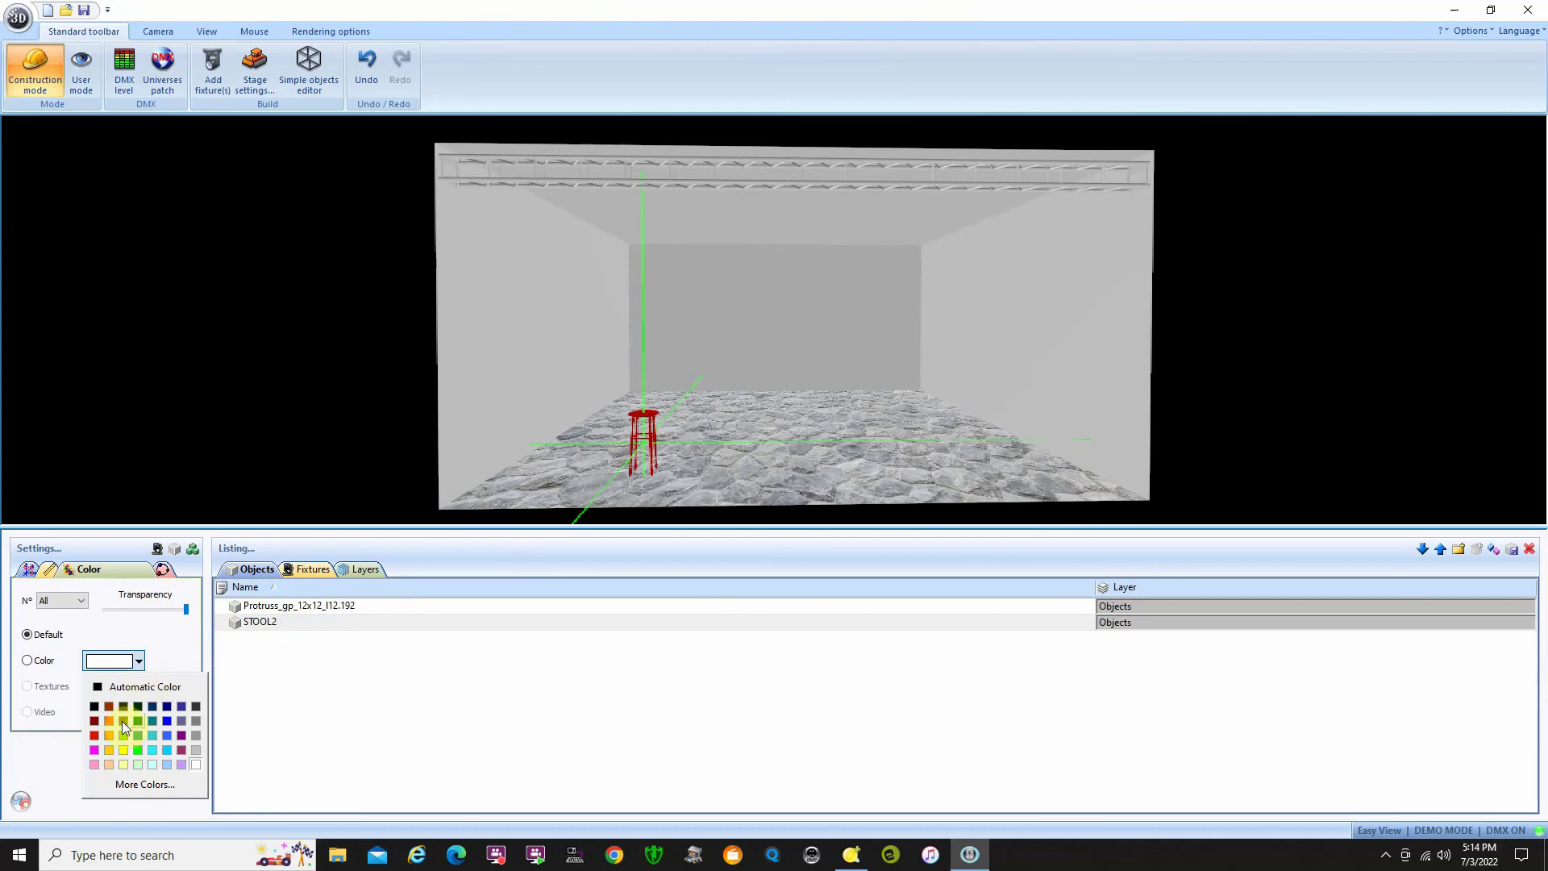
pyautogui.click(94, 734)
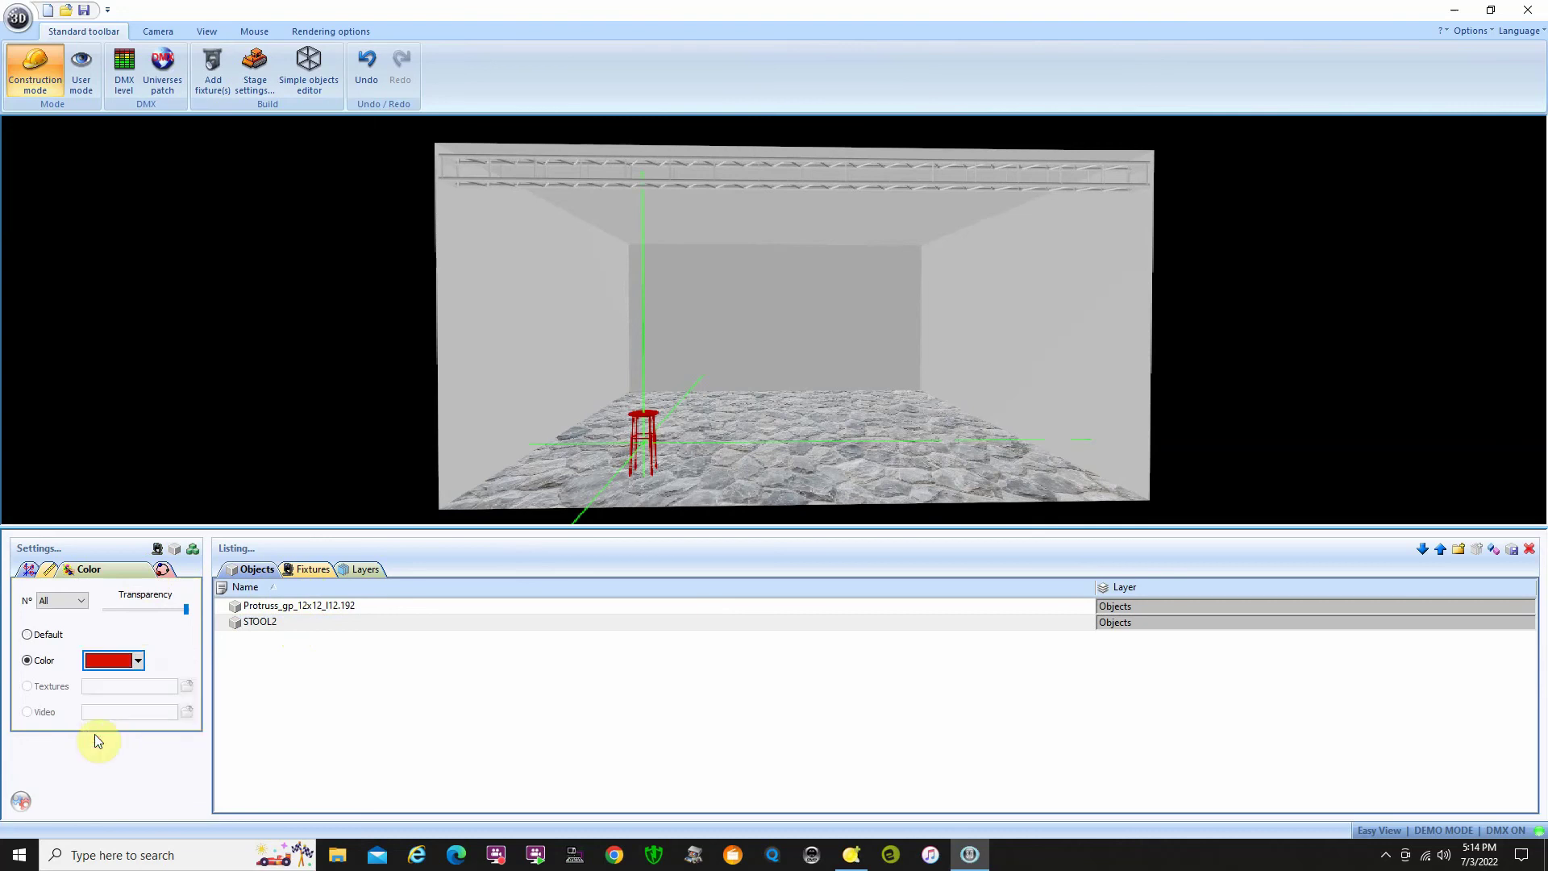
pyautogui.click(127, 662)
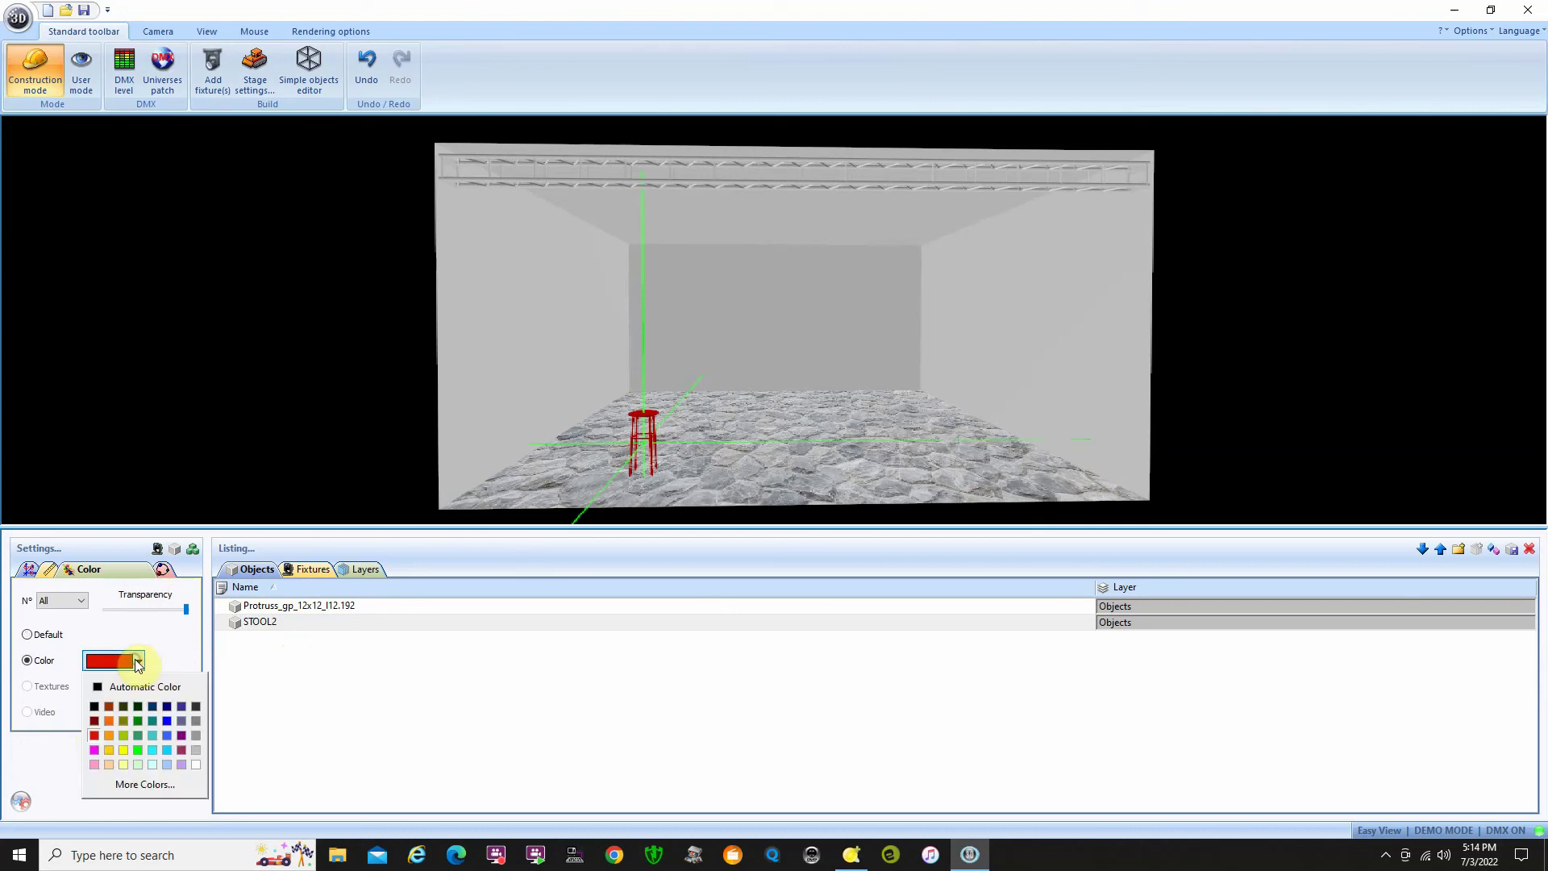
pyautogui.click(168, 734)
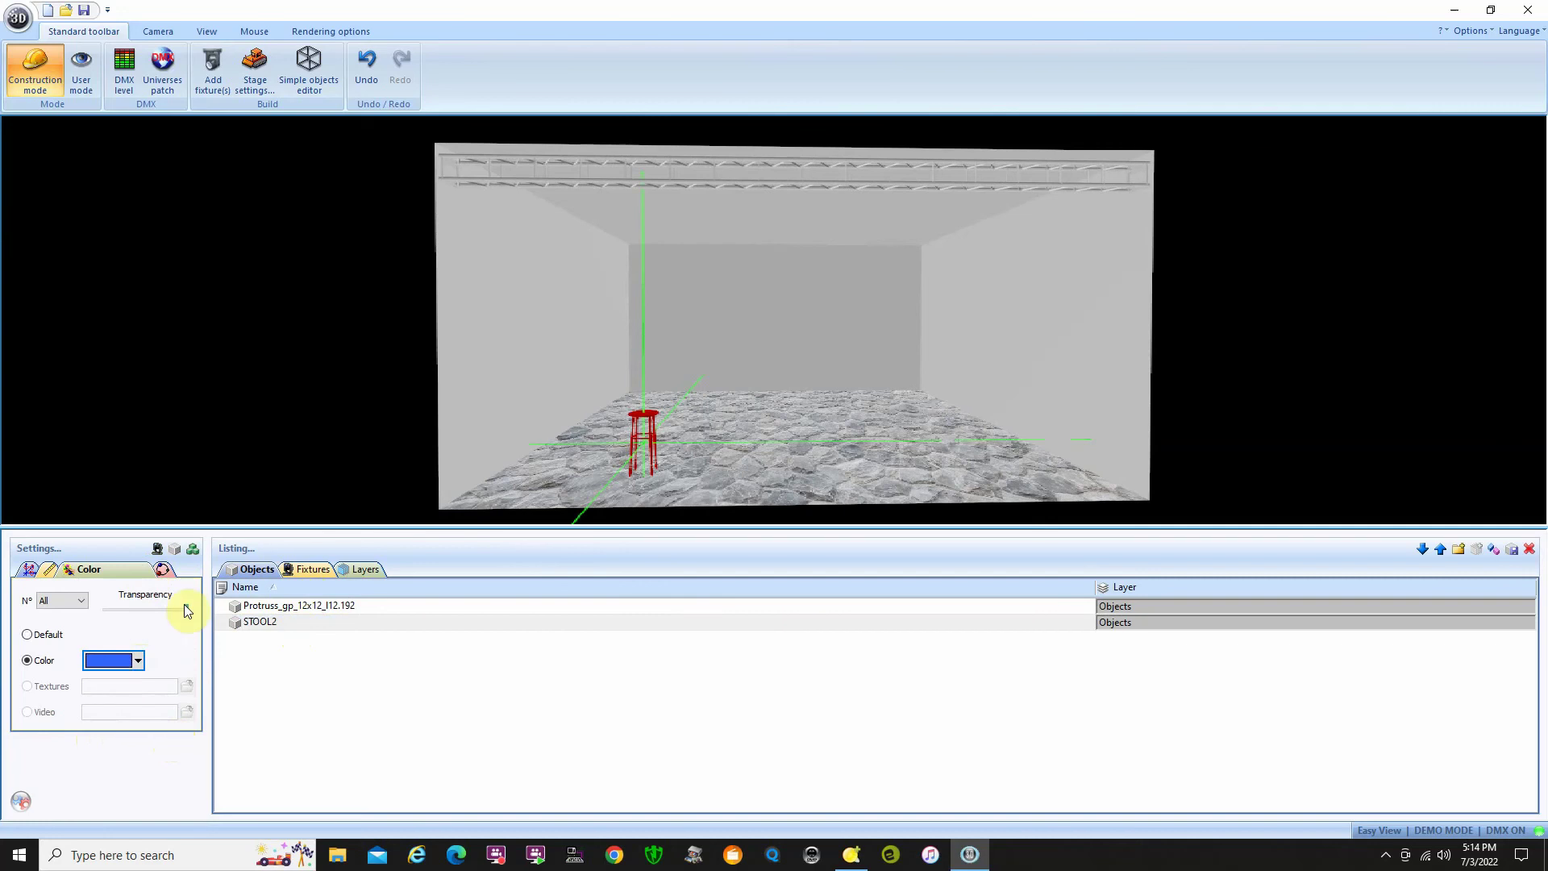
pyautogui.click(331, 585)
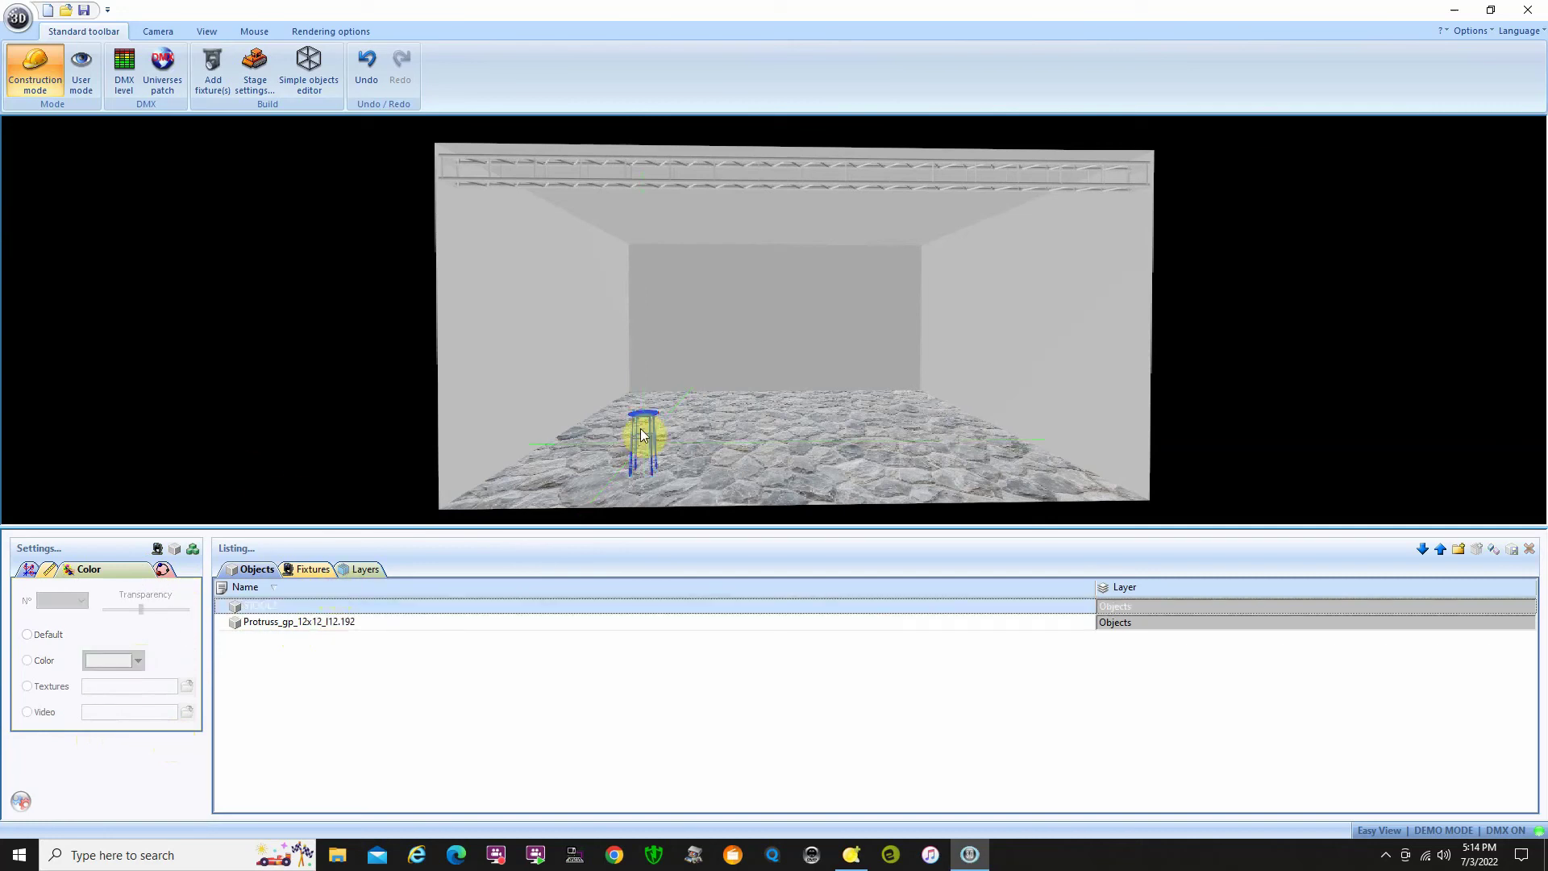